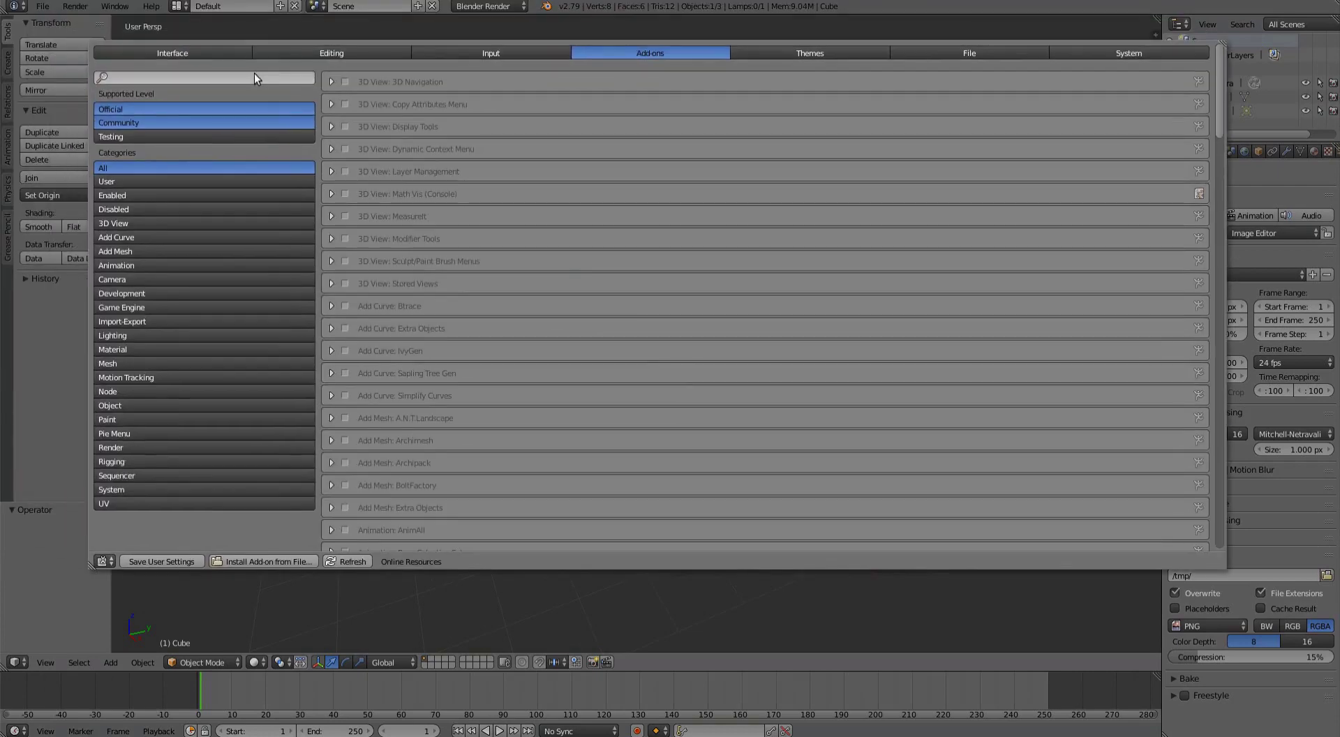
Search the add-ons for "mesh", expand the MESHmachine add-on's preferences and resize the window to show them.
click(256, 78)
text(mesh)
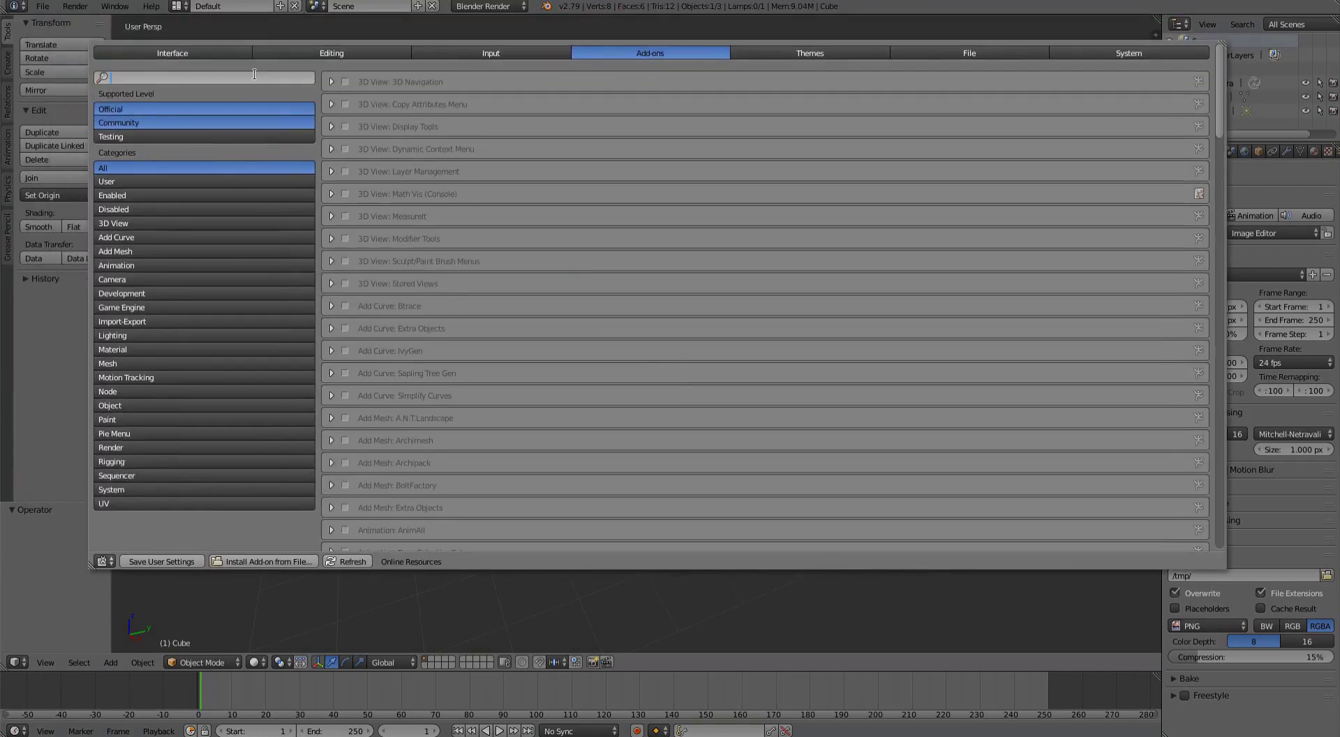
key(Return)
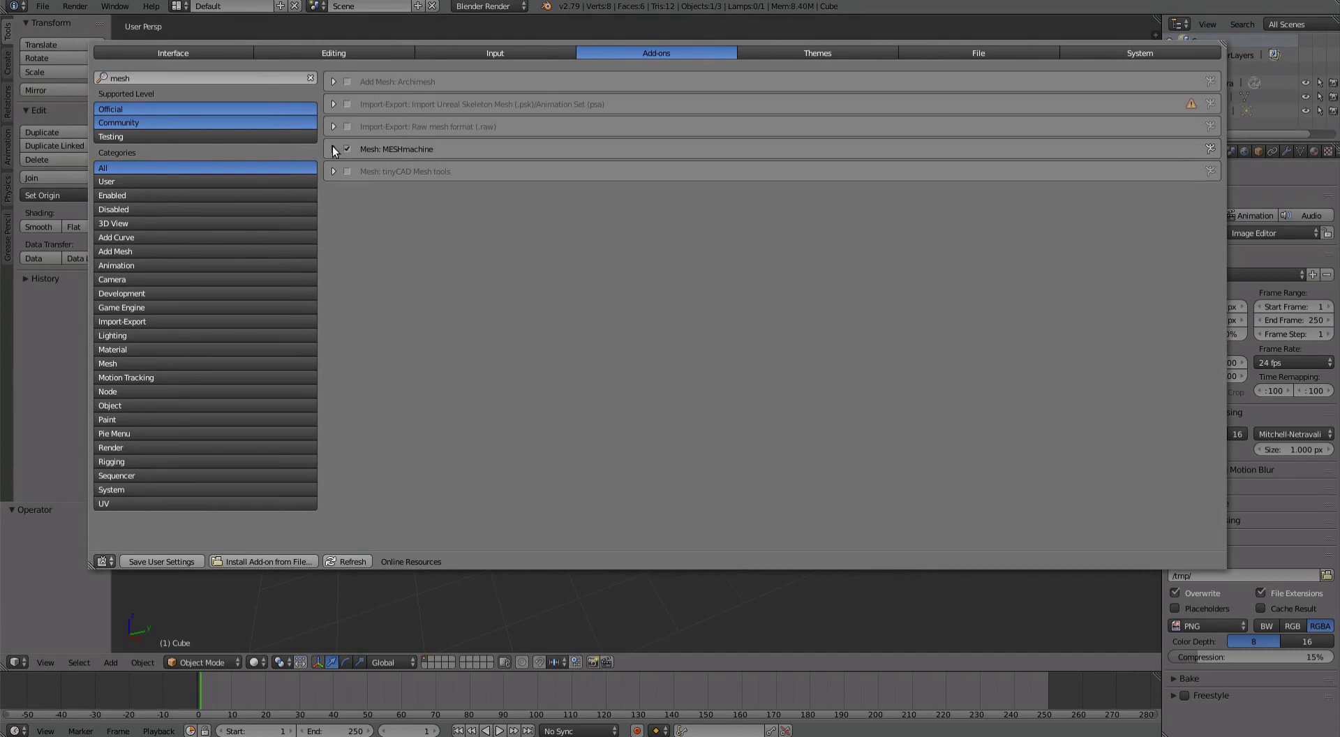
click(333, 148)
super+drag(822, 403, 775, 347)
super+right_drag(1174, 507, 1090, 589)
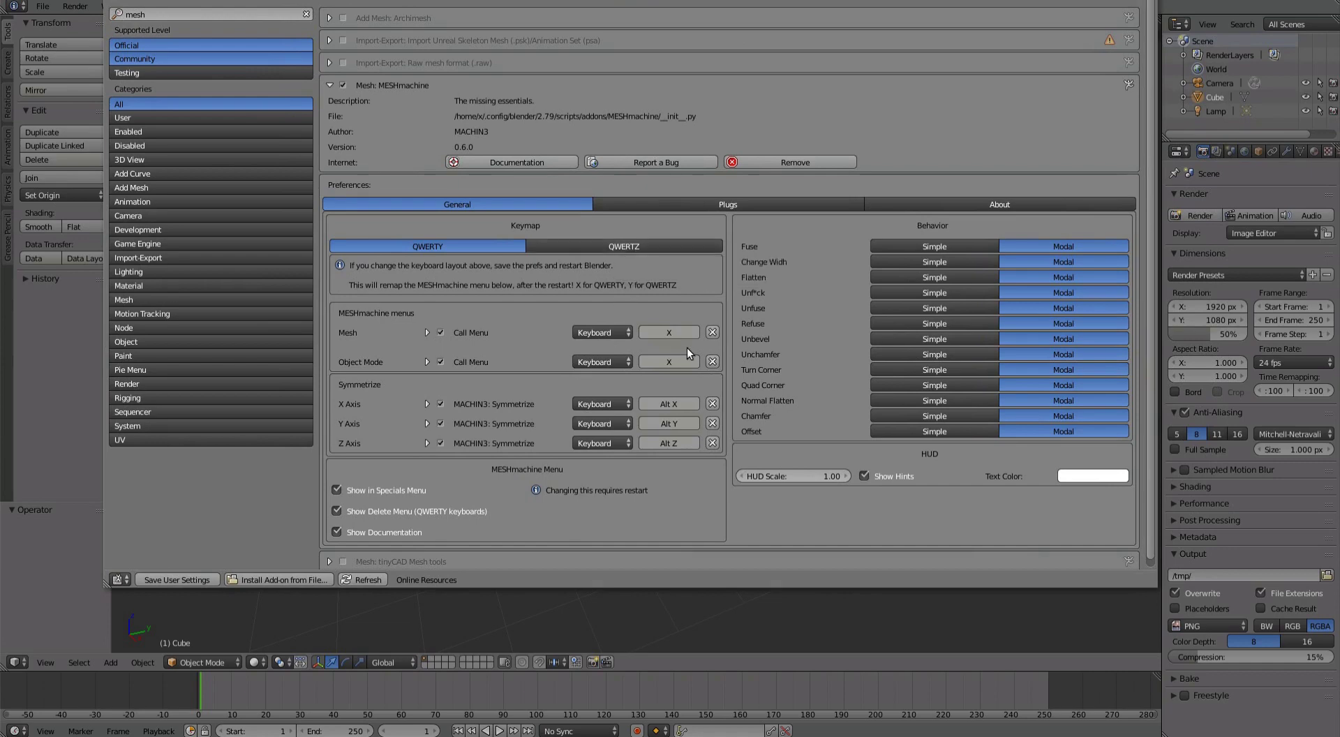
Set the MESHmachine keymap to QWERTZ and expand the add-on's preferences again.
click(655, 243)
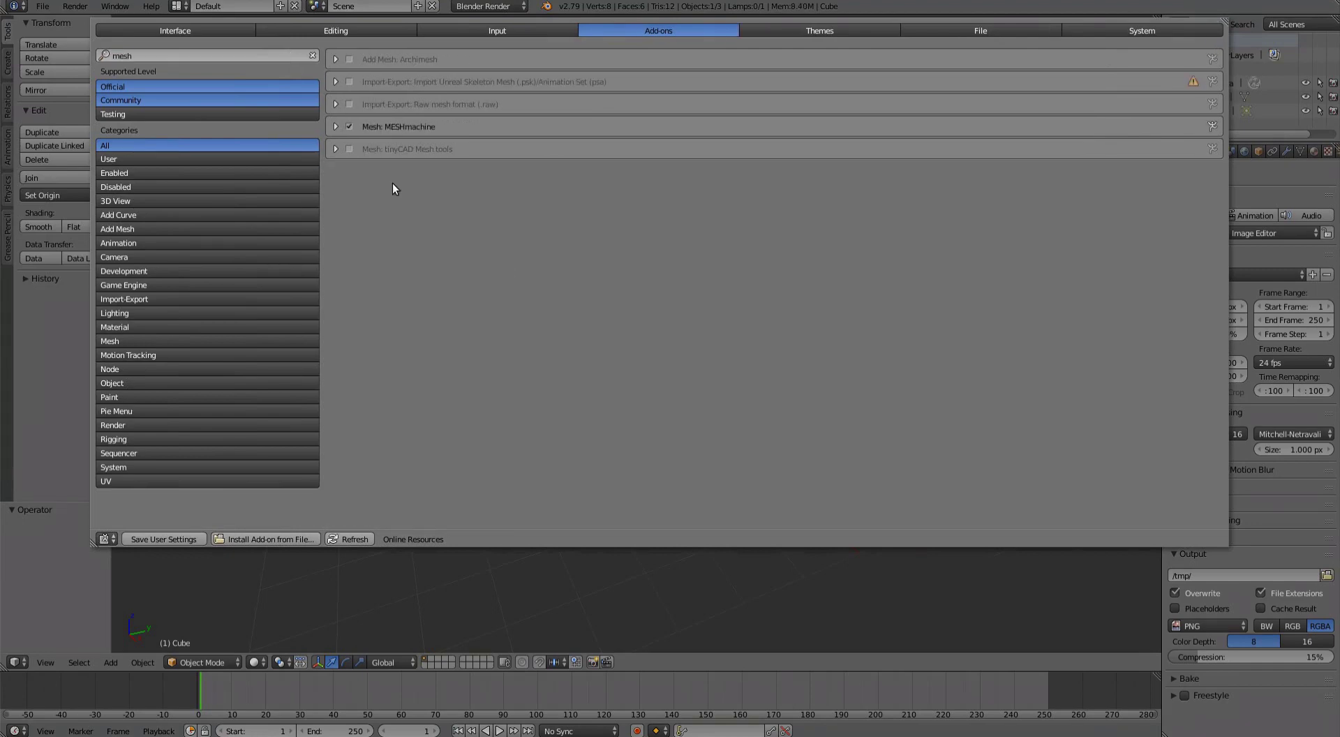
click(334, 127)
scroll(420, 320, down, 5)
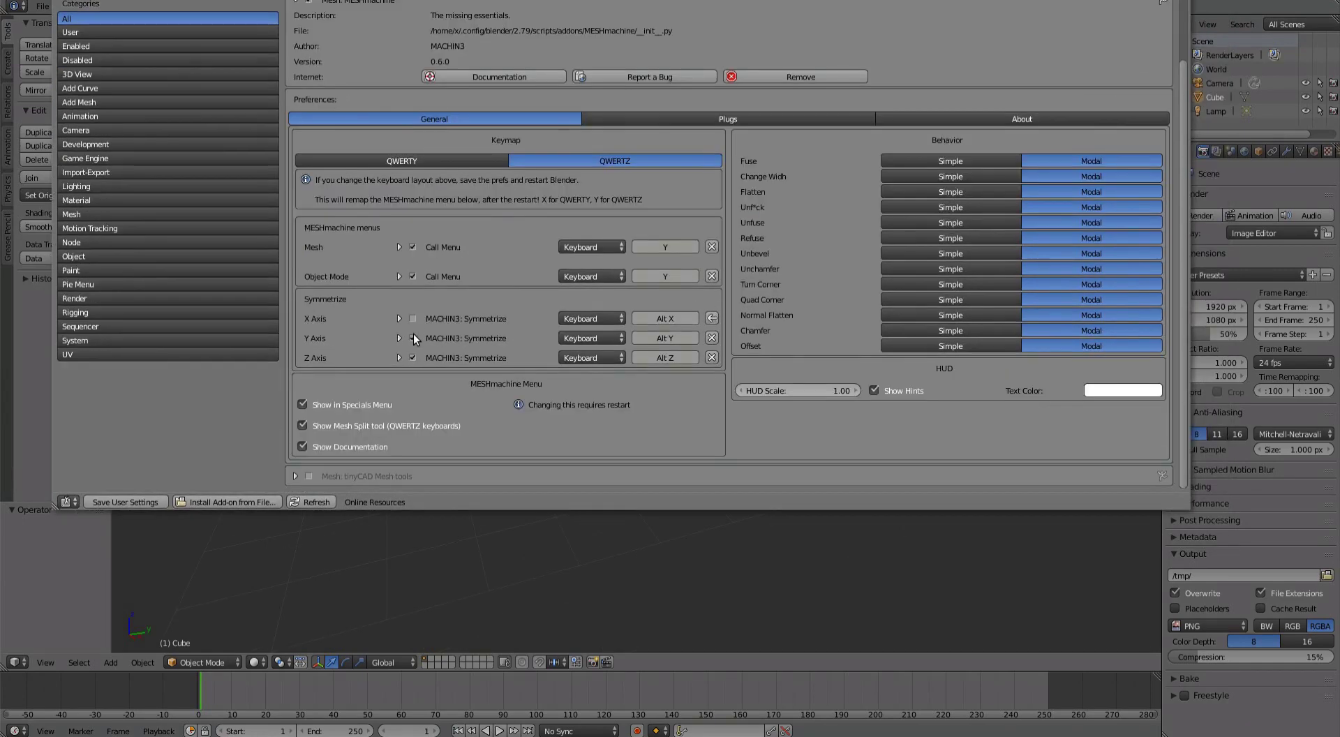
Try turning off the MESHmachine Symmetrize shortcuts.
click(413, 357)
scroll(747, 420, up, 4)
scroll(747, 420, down, 3)
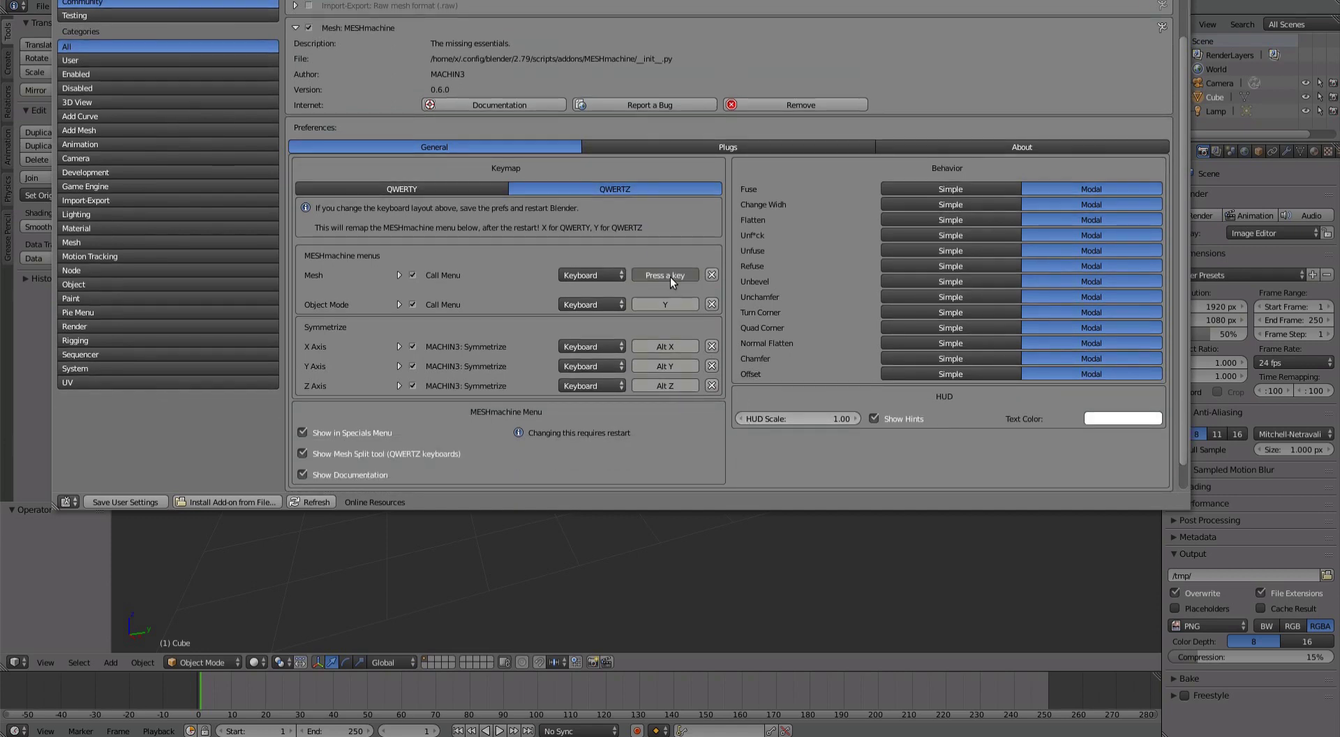
Try remapping the MESHmachine Mesh menu shortcut to A with the Ctrl and Alt modifiers.
click(399, 274)
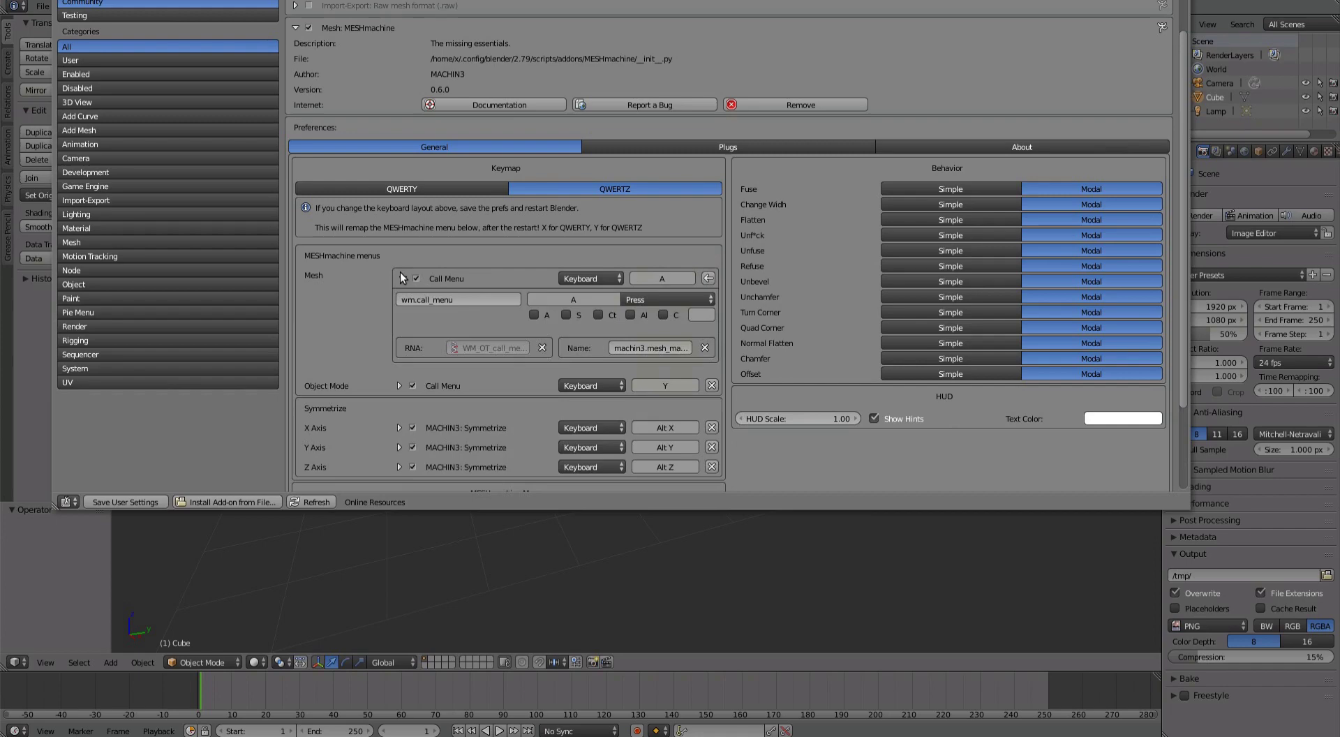
super+right_drag(1042, 439, 1190, 487)
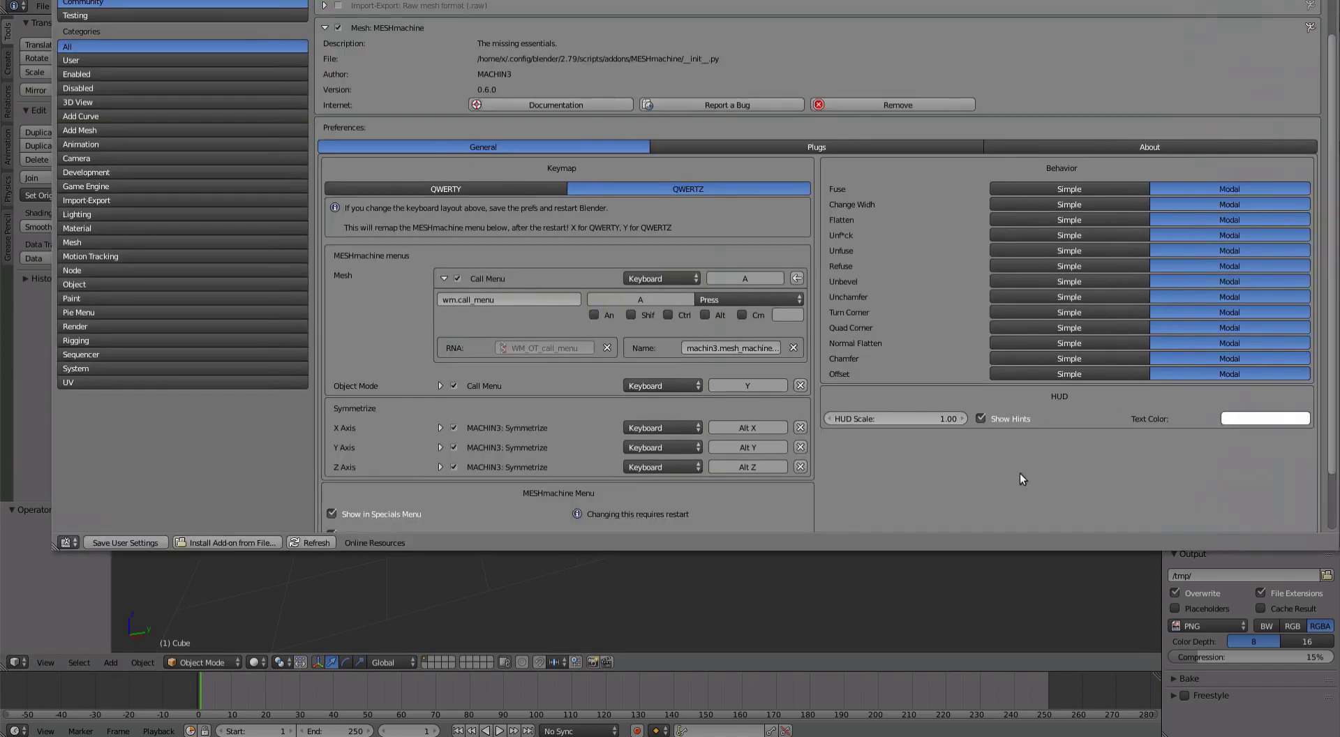
super+drag(1020, 478, 957, 481)
super+right_drag(1068, 481, 1130, 507)
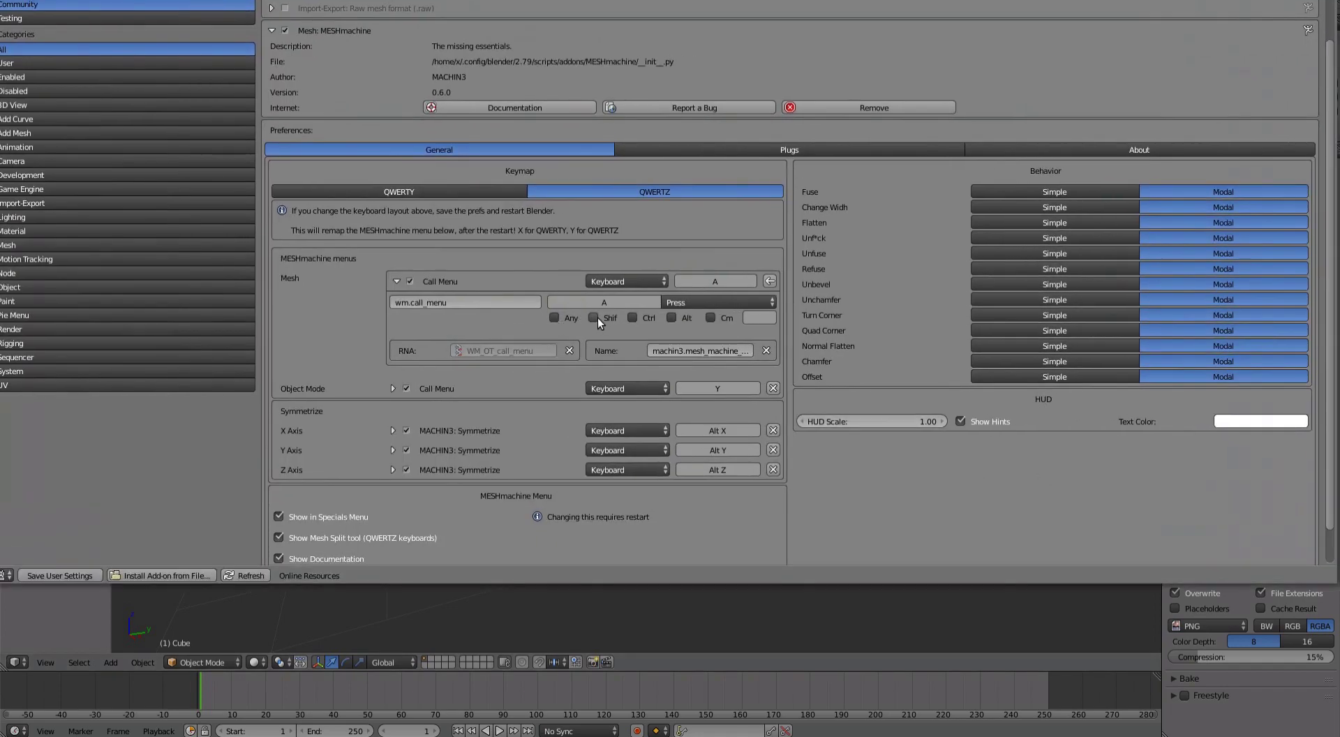
click(632, 318)
click(670, 318)
click(397, 282)
key(super+Down)
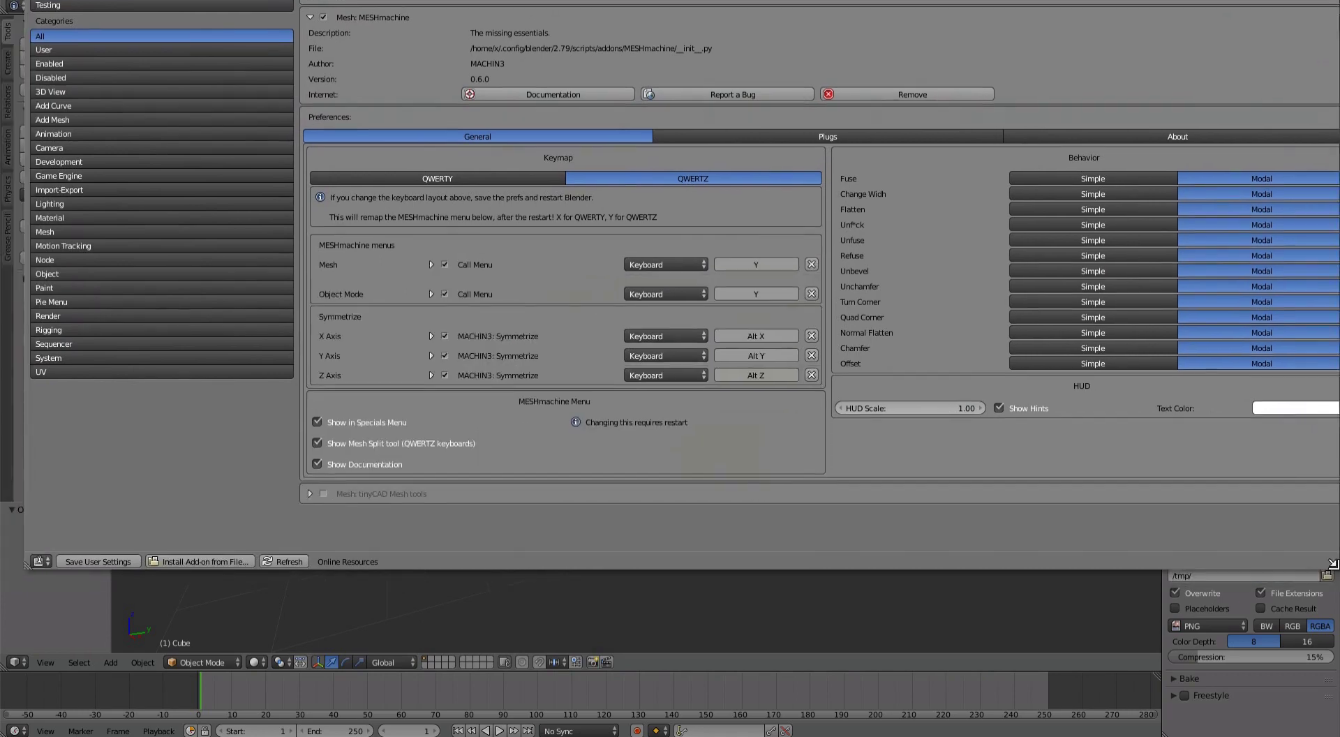
Narrow the preferences window and turn off Show in Specials Menu for the MESHmachine menu.
super+right_drag(1056, 541, 872, 508)
super+drag(706, 452, 851, 452)
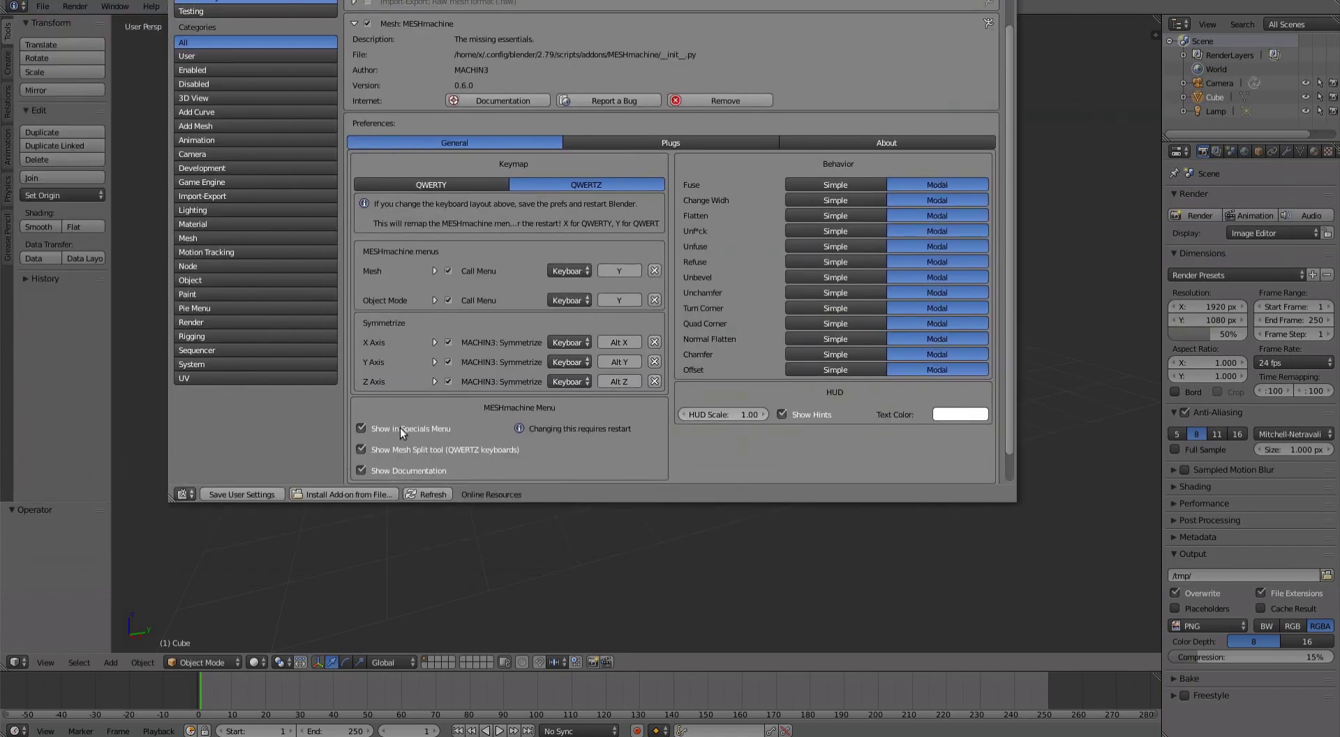
super+drag(567, 446, 866, 458)
key(w)
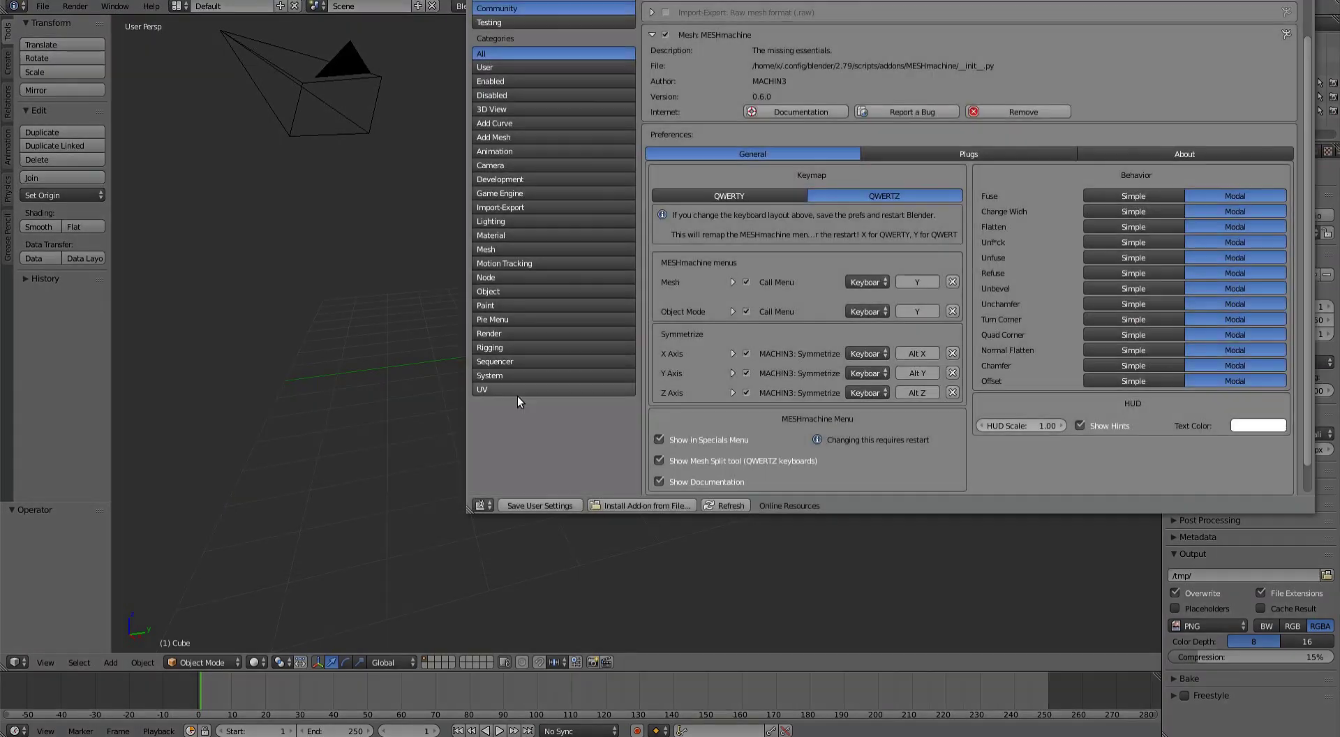
click(699, 440)
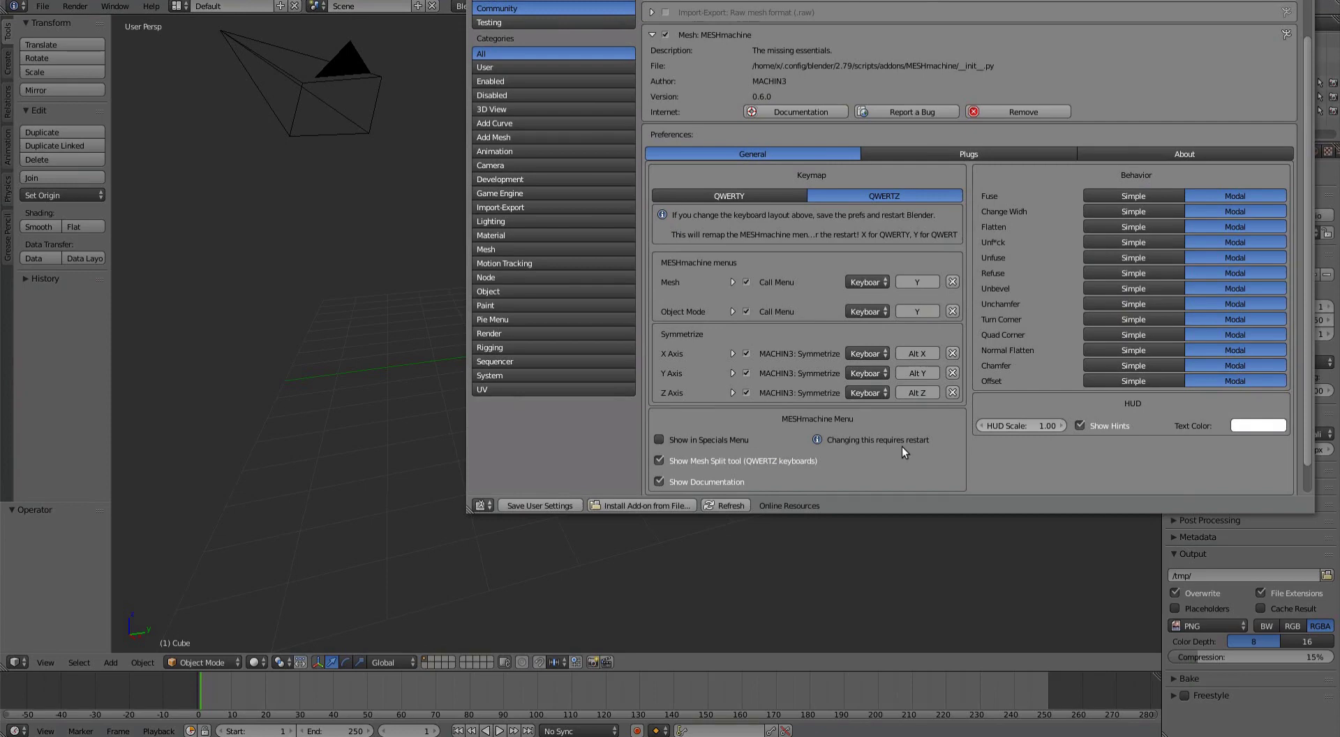
Enter Edit Mode on the cube with nothing selected and check the MESHmachine menu for the Split and Documentation entries.
super+drag(902, 446, 756, 426)
drag(743, 494, 747, 526)
super+drag(714, 474, 848, 467)
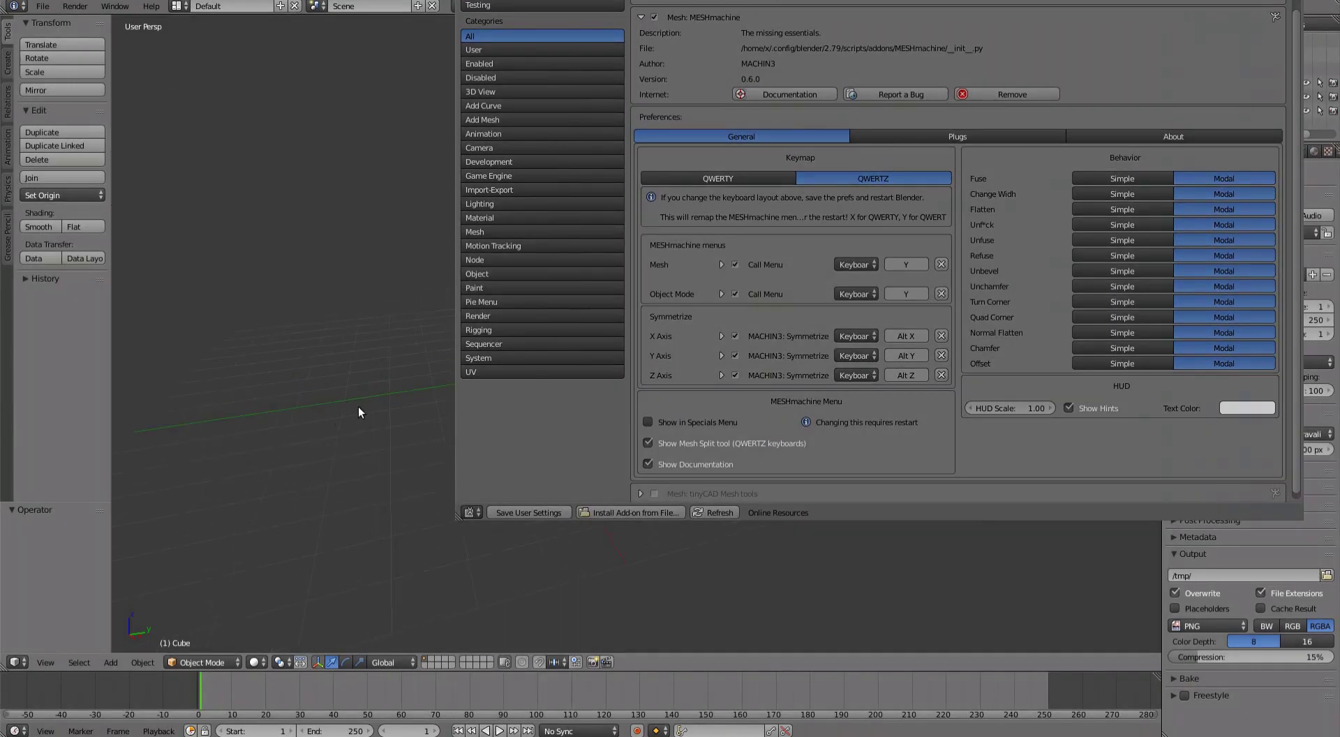
shift+middle_drag(358, 406, 242, 400)
scroll(174, 436, up, 1)
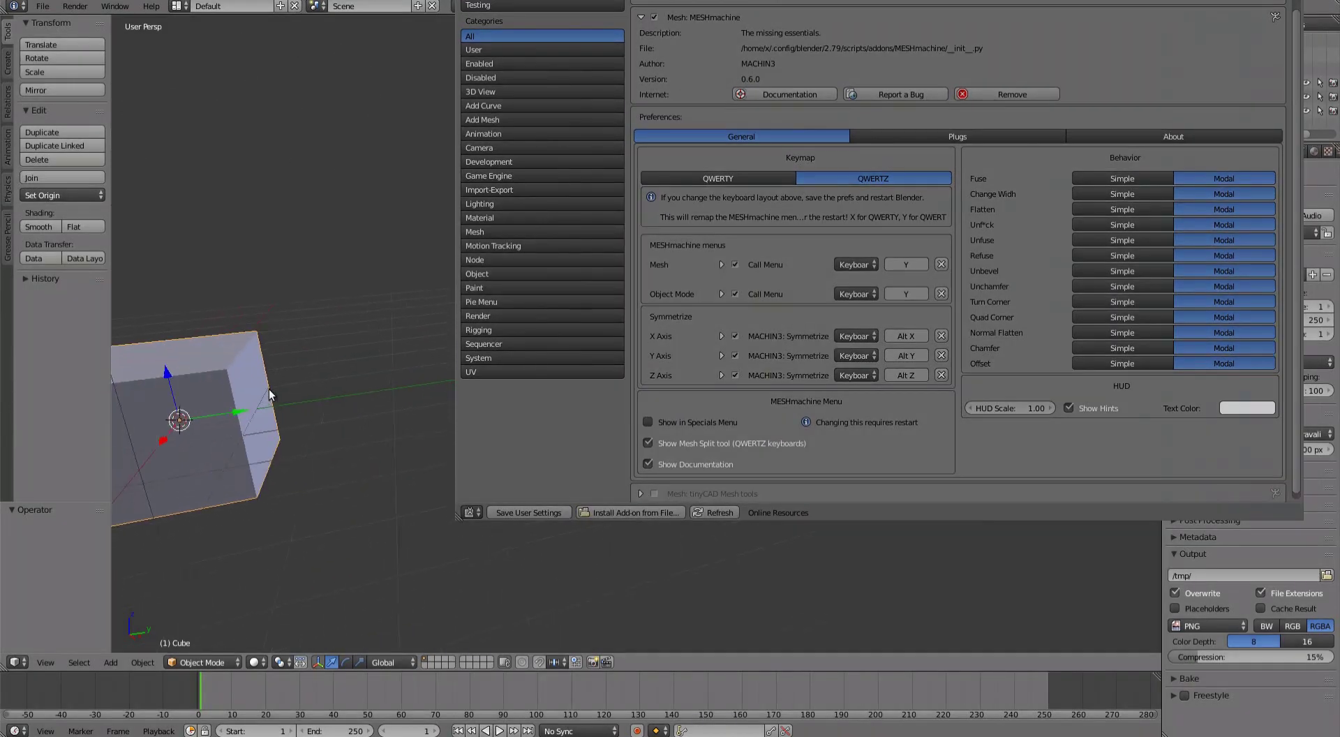
key(Tab)
shift+middle_drag(165, 453, 248, 369)
key(a)
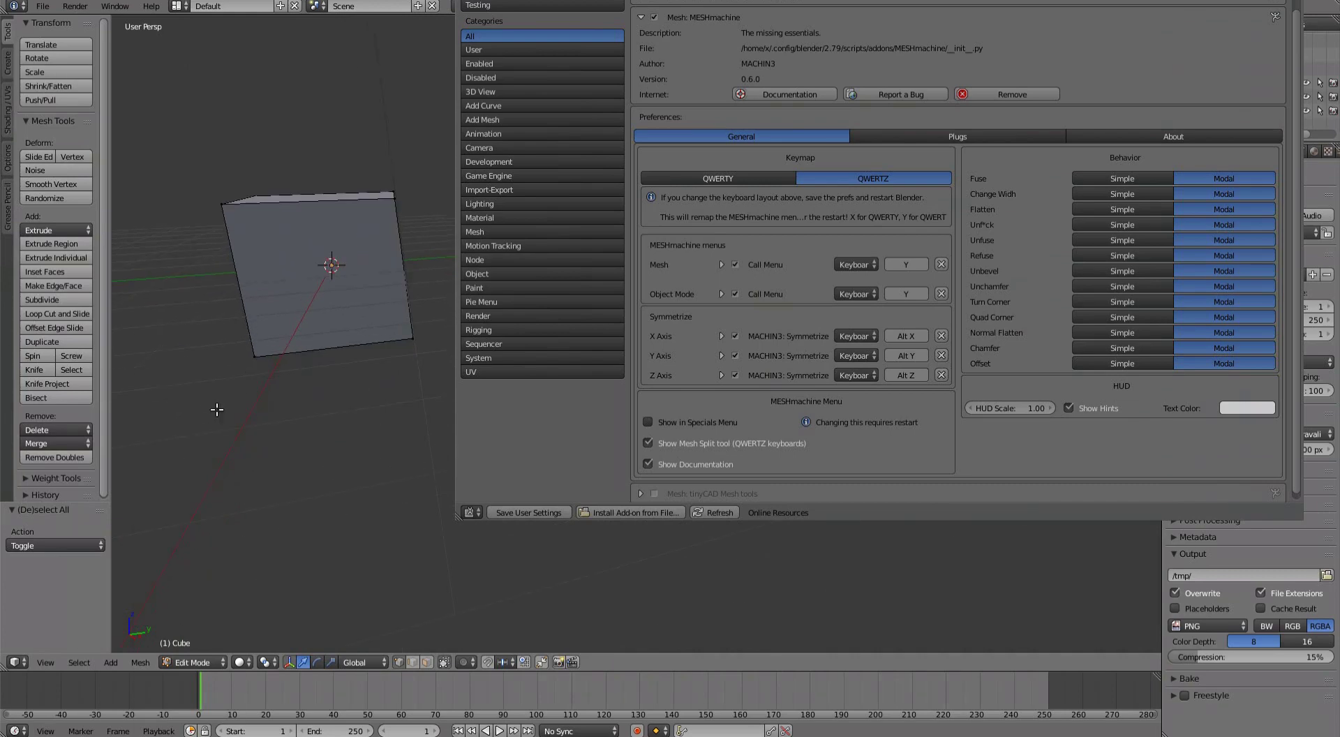
key(y)
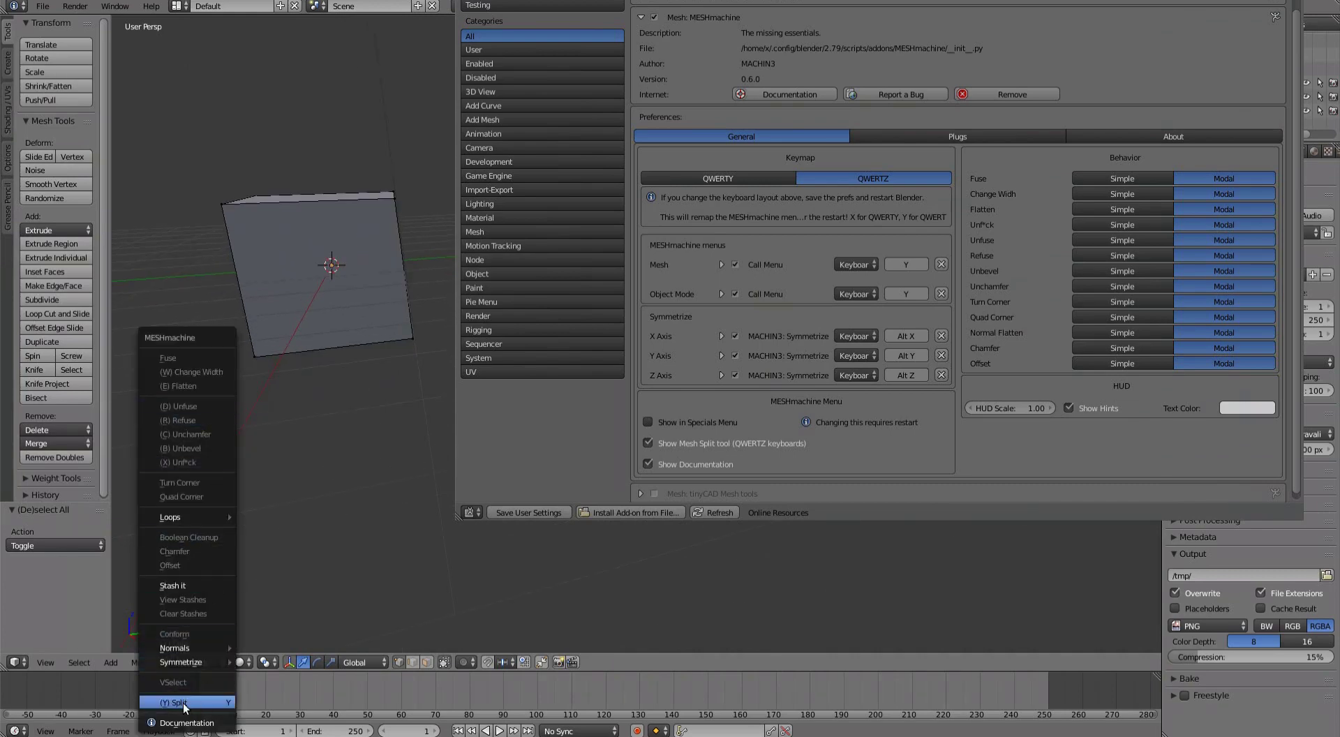
key(Escape)
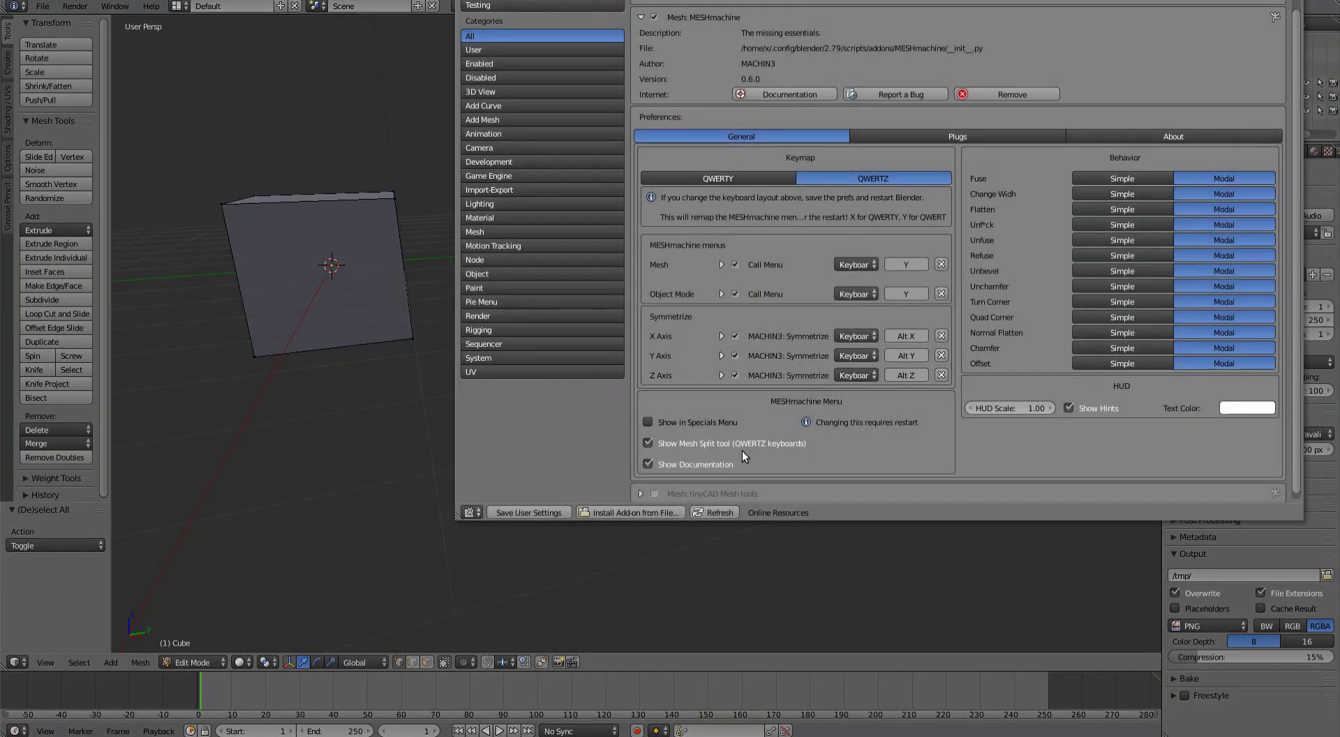
Turn off the Mesh Split tool and Documentation entries of the MESHmachine menu, and move the preferences window aside.
click(694, 441)
key(y)
key(y)
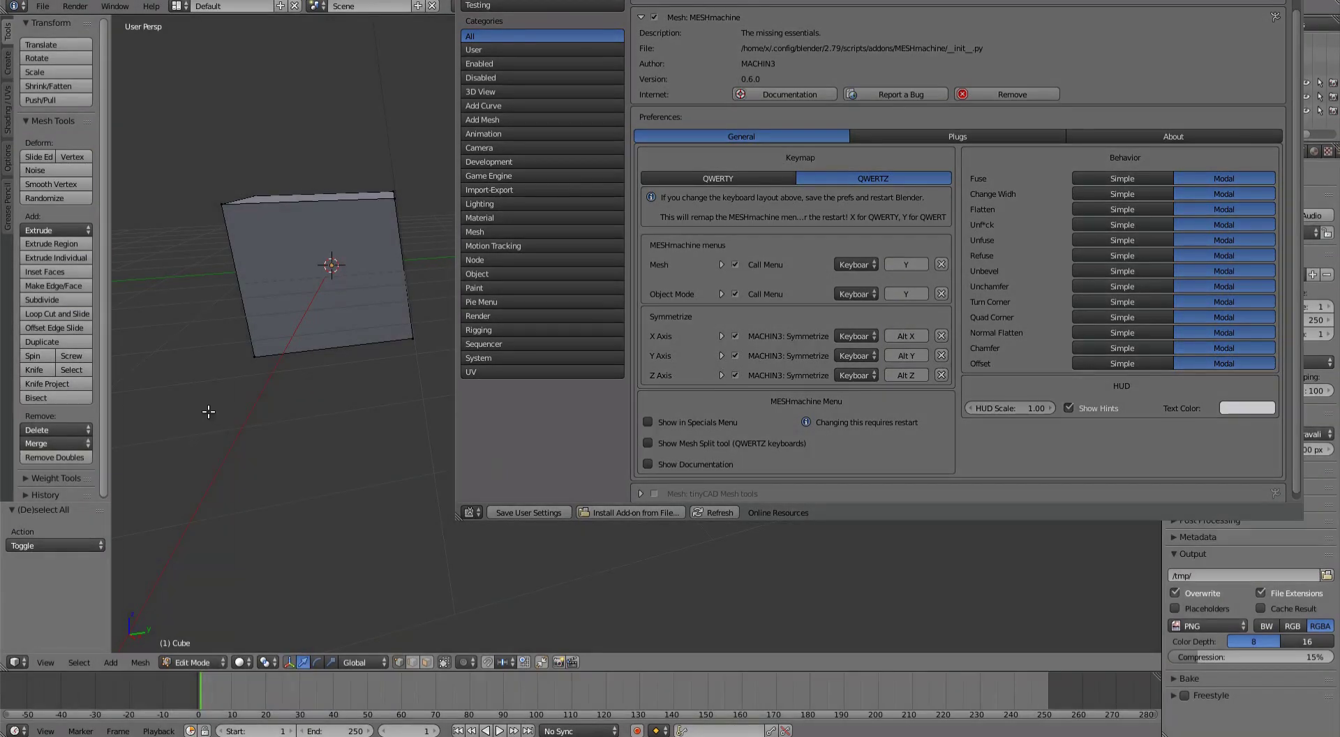
key(y)
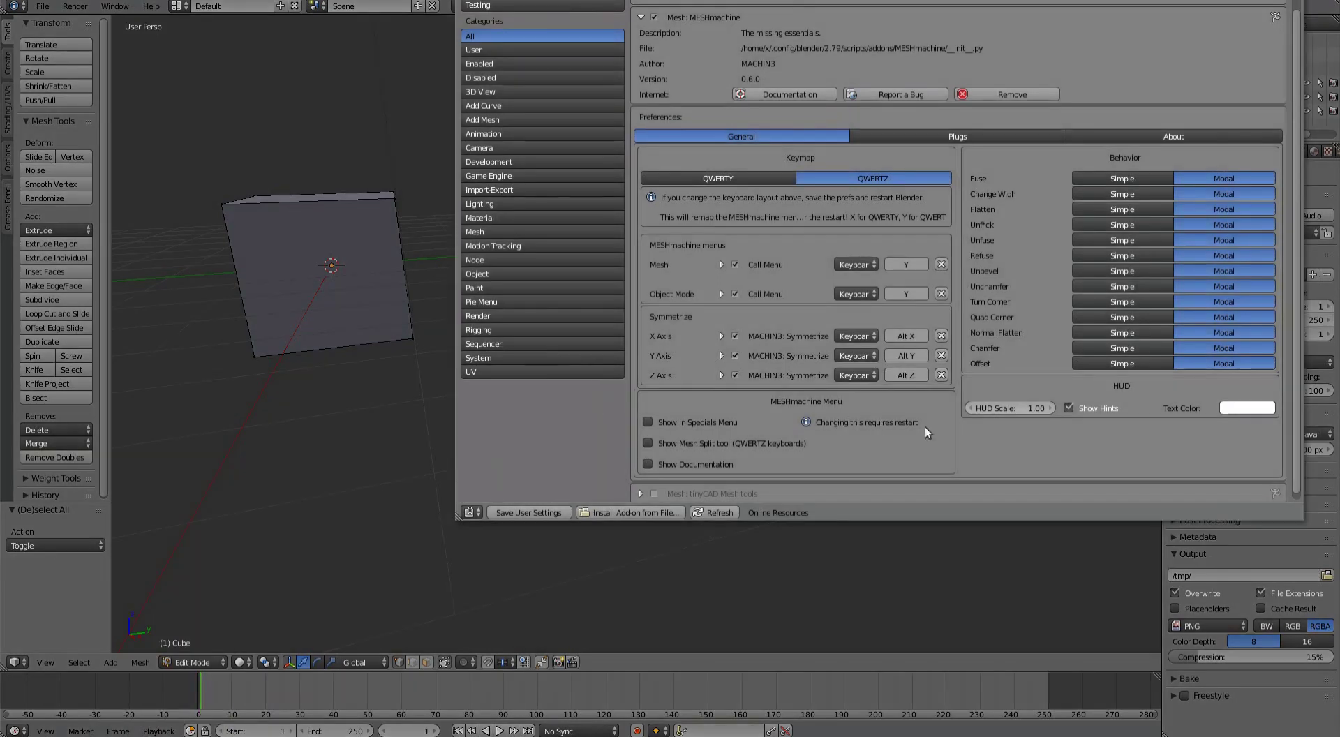
super+drag(924, 431, 466, 499)
super+drag(635, 549, 717, 541)
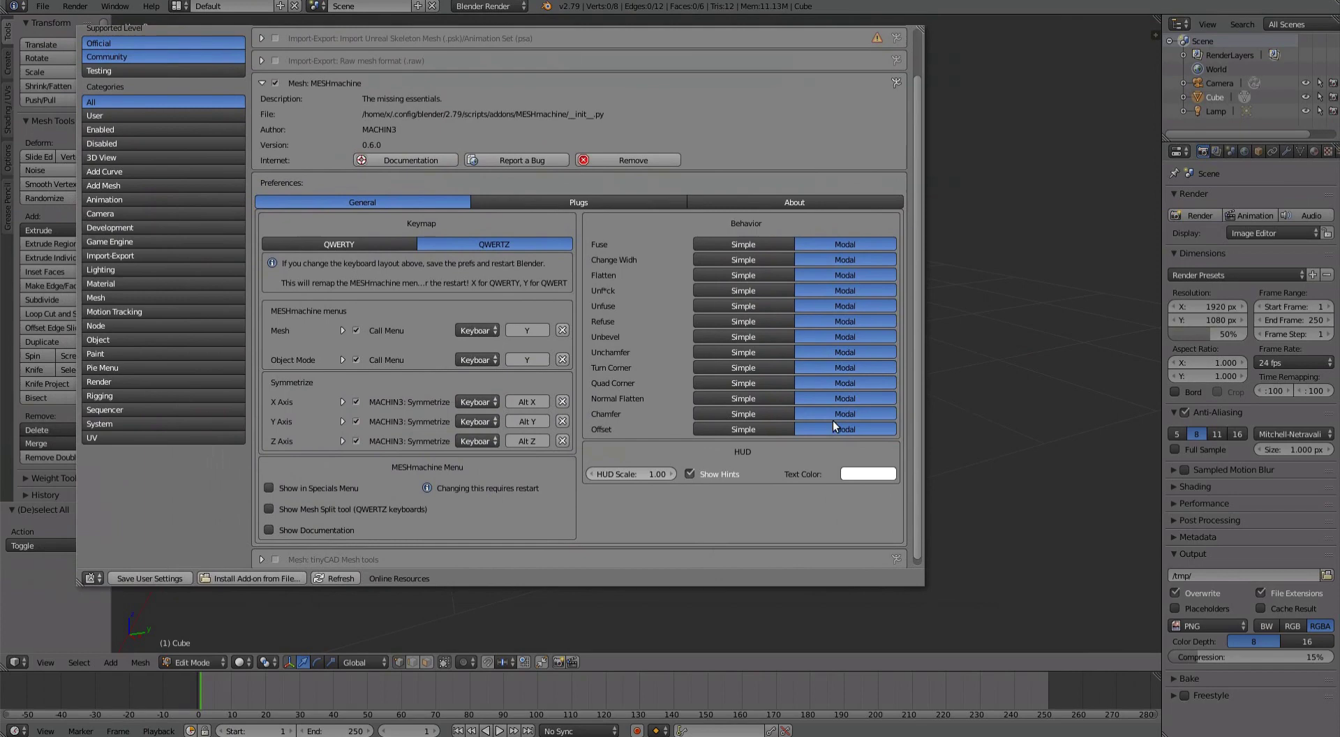
super+drag(397, 559, 883, 564)
In edge select mode, bevel the cube's upper front edge with one segment by about 0.815.
middle_drag(419, 314, 385, 289)
key(Tab)
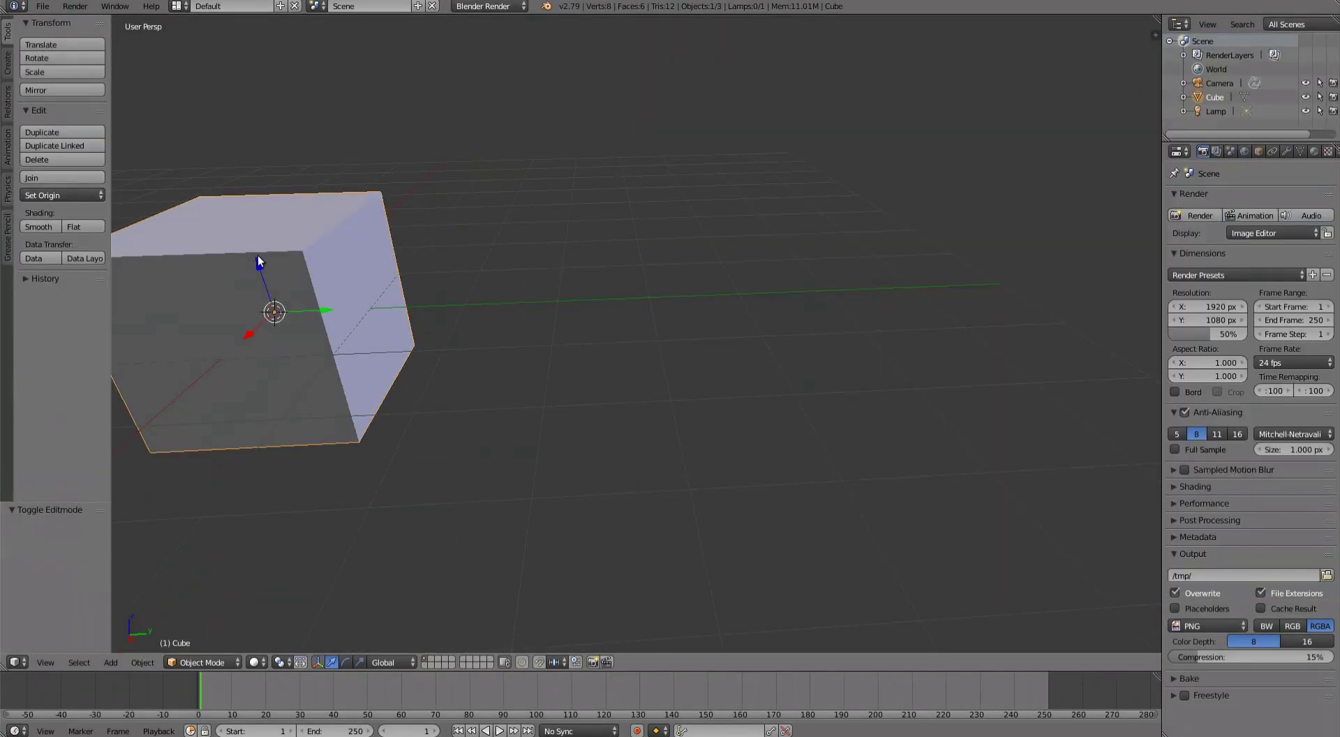
key(Tab)
key(ctrl+Tab)
shift+middle_drag(262, 275, 480, 272)
click(343, 308)
right_click(355, 271)
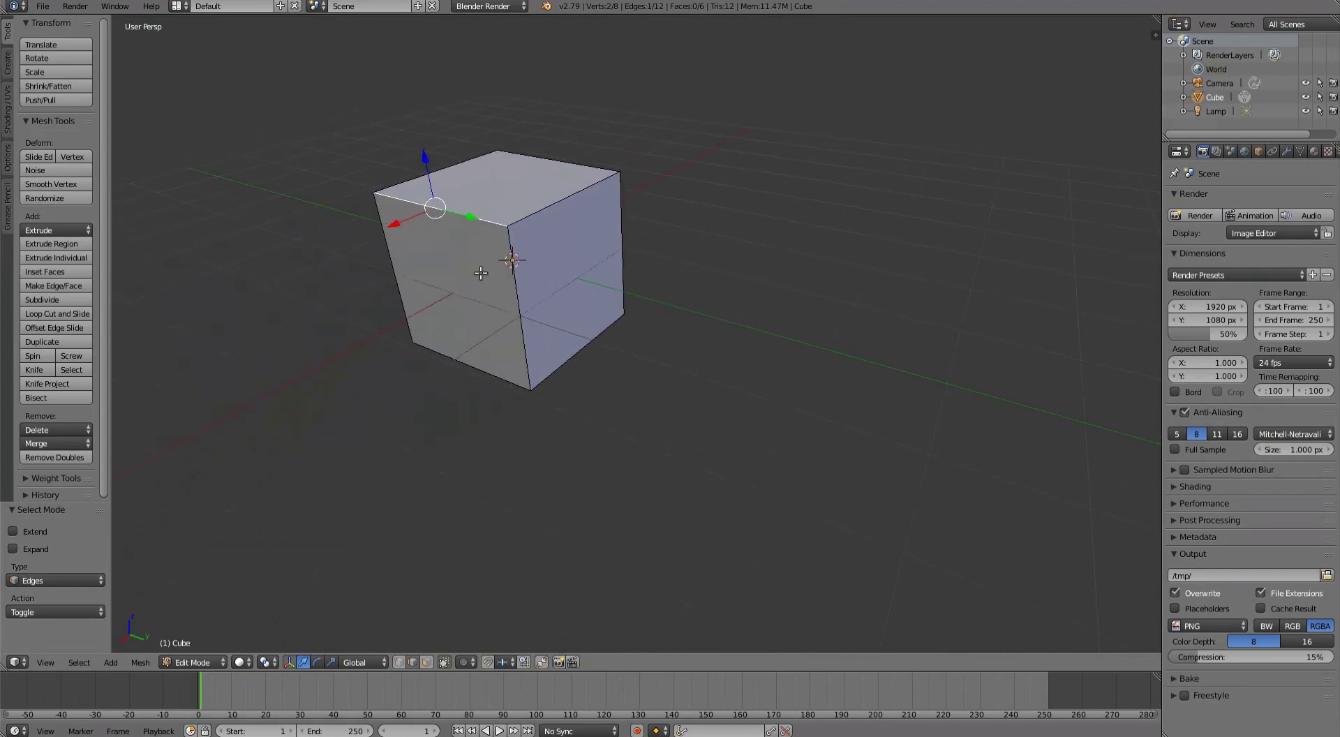
key(ctrl+b)
click(538, 314)
middle_drag(539, 314, 554, 312)
scroll(553, 312, up, 2)
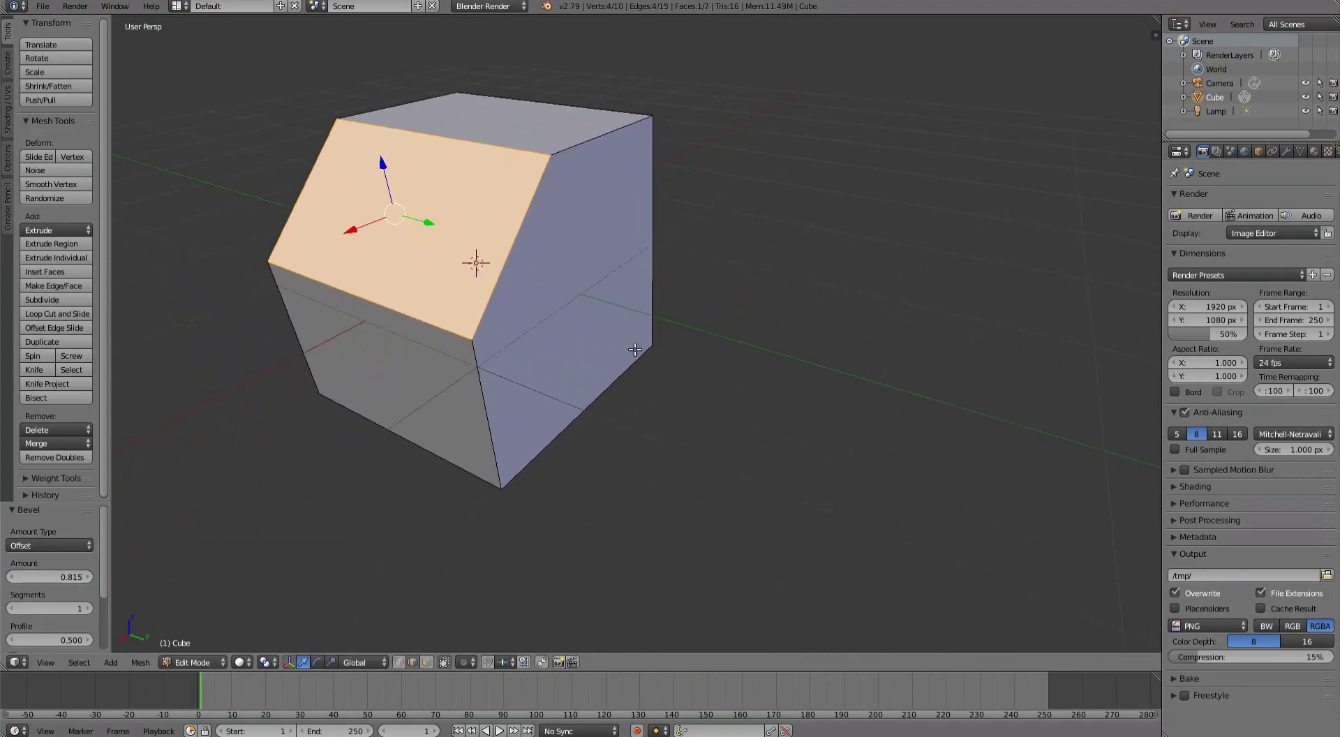
Fuse the beveled face into a rounded surface with 8 segments.
shift+middle_drag(639, 314, 676, 329)
key(y)
click(650, 320)
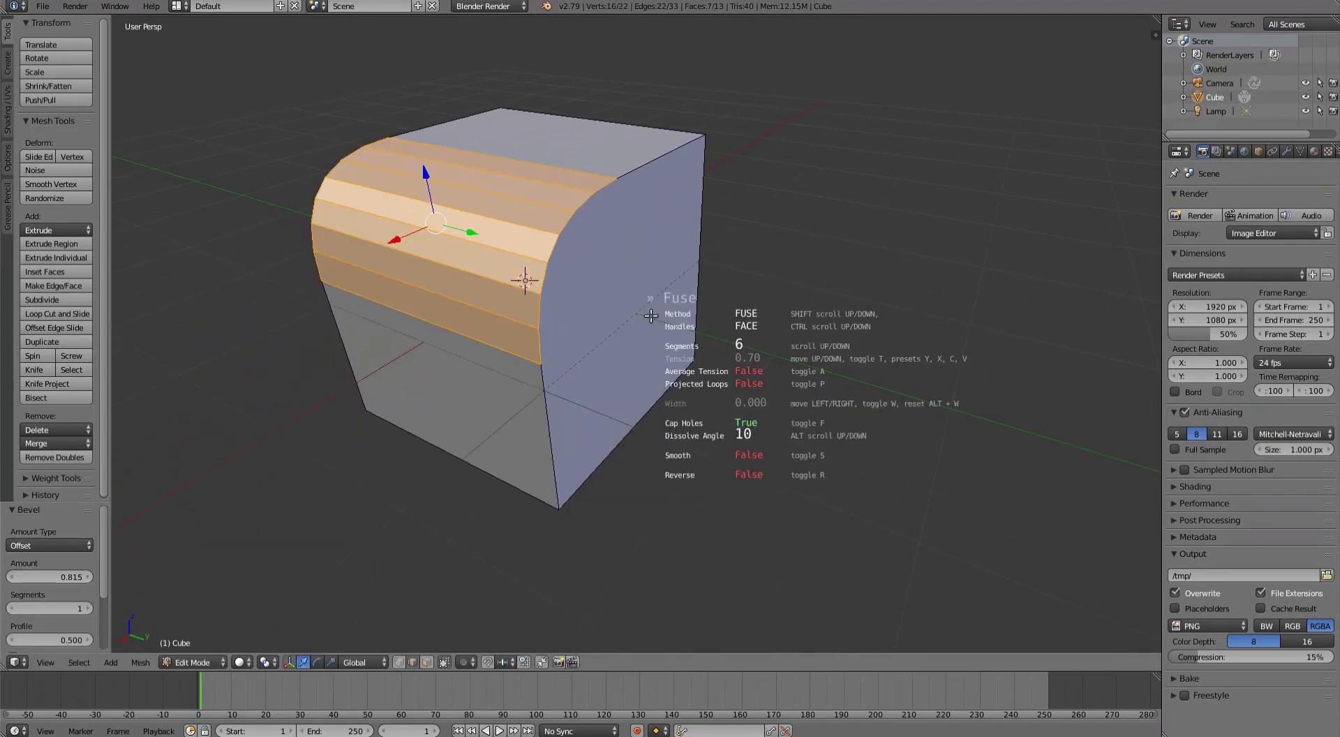
middle_drag(586, 293, 587, 302)
scroll(751, 280, up, 2)
scroll(752, 279, down, 2)
scroll(751, 279, up, 2)
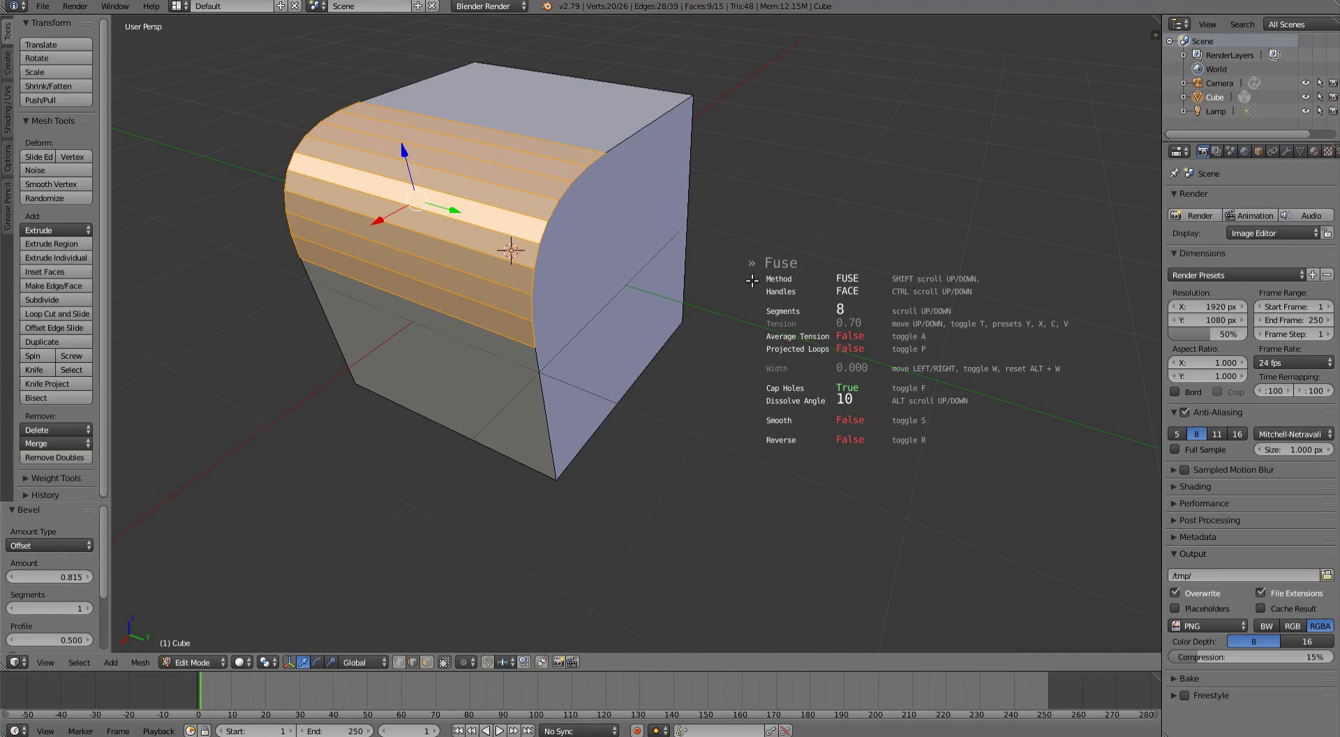
click(751, 281)
shift+middle_drag(751, 281, 792, 285)
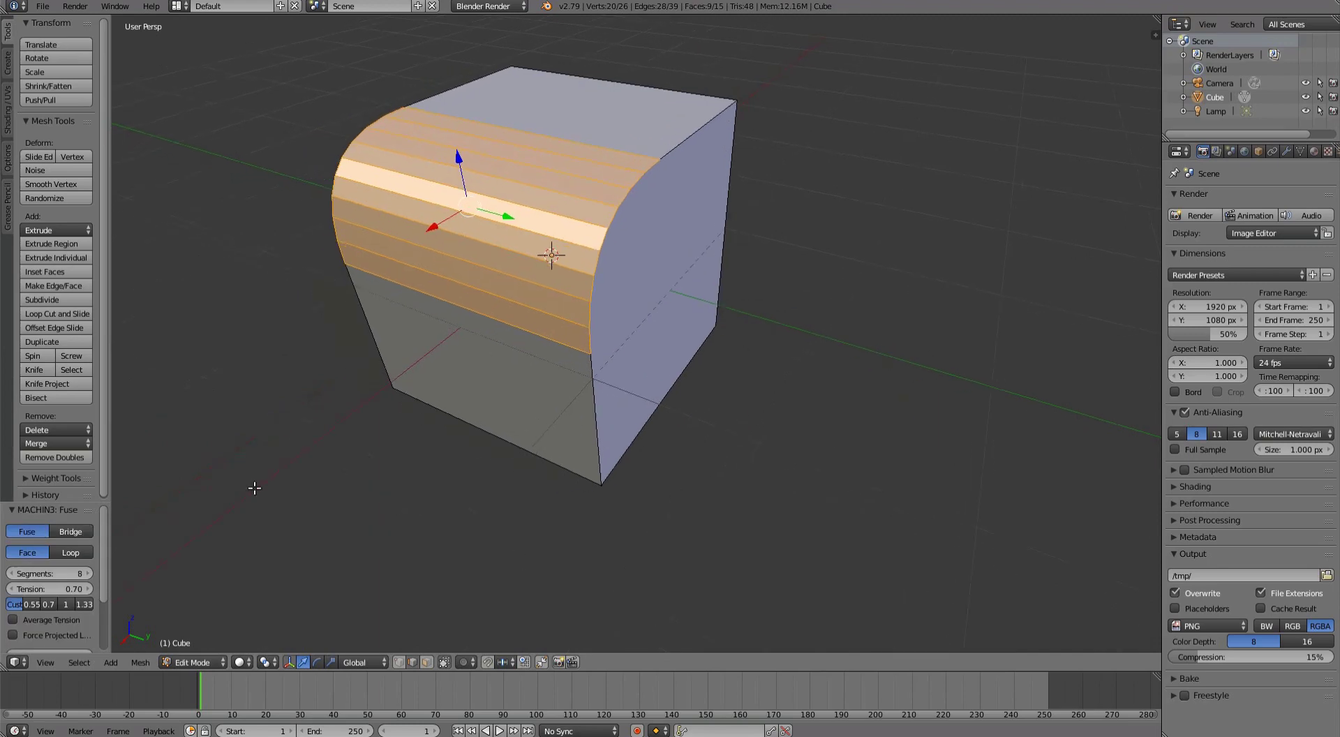
Widen the tool shelf and enlarge the operator panel to show all Fuse options.
drag(108, 374, 221, 374)
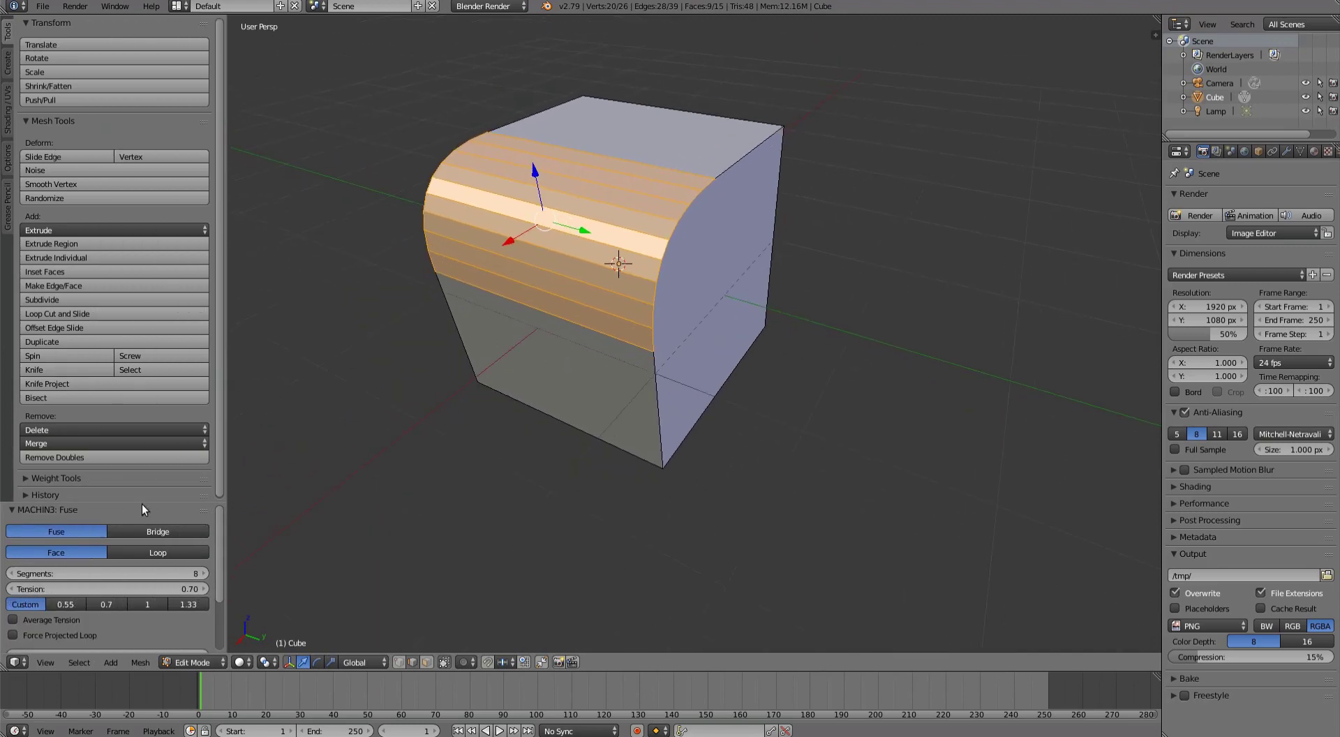
scroll(142, 512, down, 3)
scroll(141, 518, up, 3)
drag(106, 504, 110, 314)
shift+middle_drag(566, 402, 575, 409)
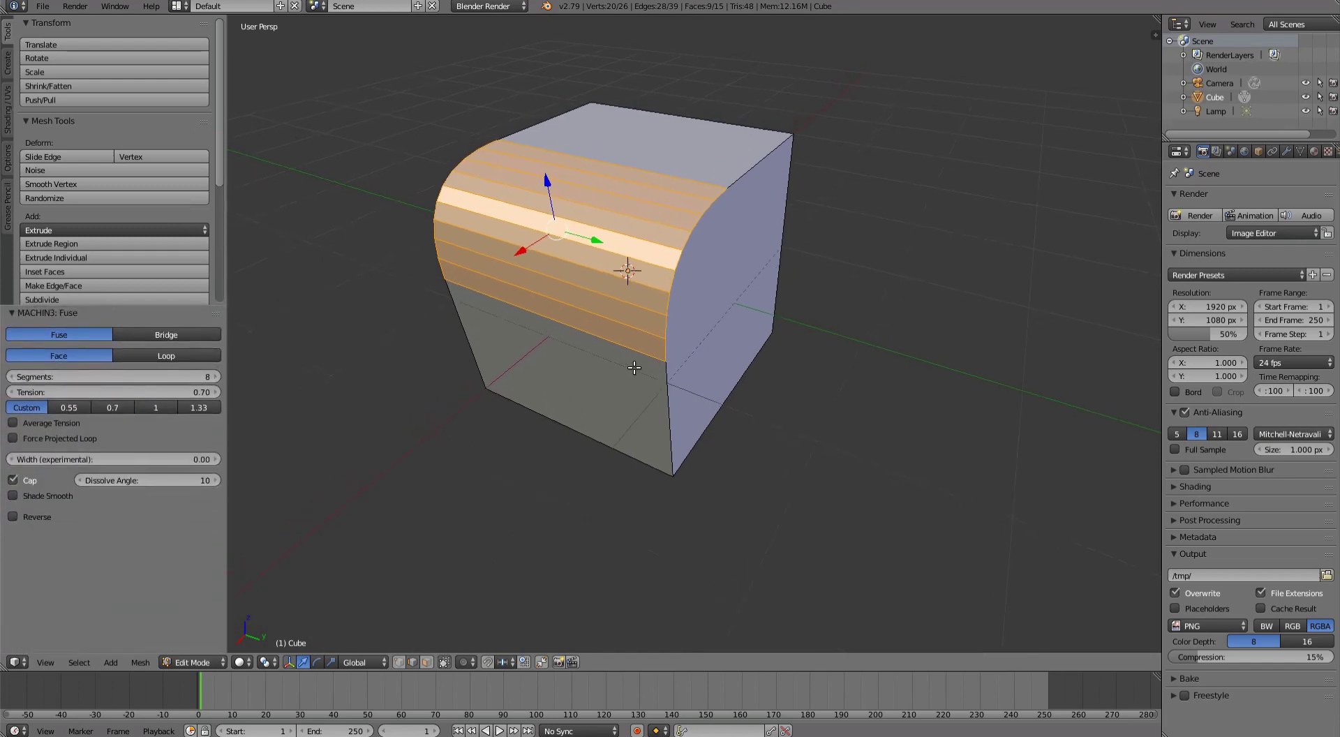
Set the Fuse behavior to Simple and bevel the edge path around the cube's side face by about 0.381.
middle_drag(634, 367, 652, 359)
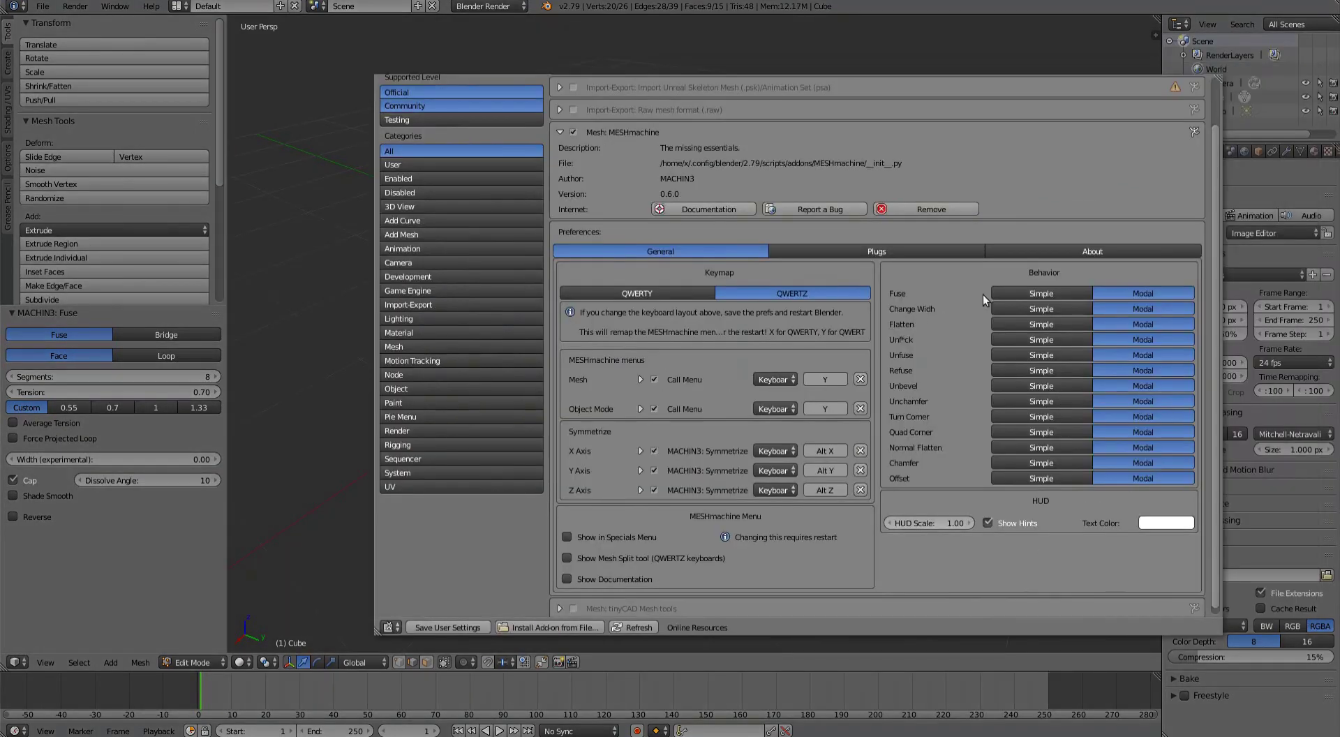
click(1033, 296)
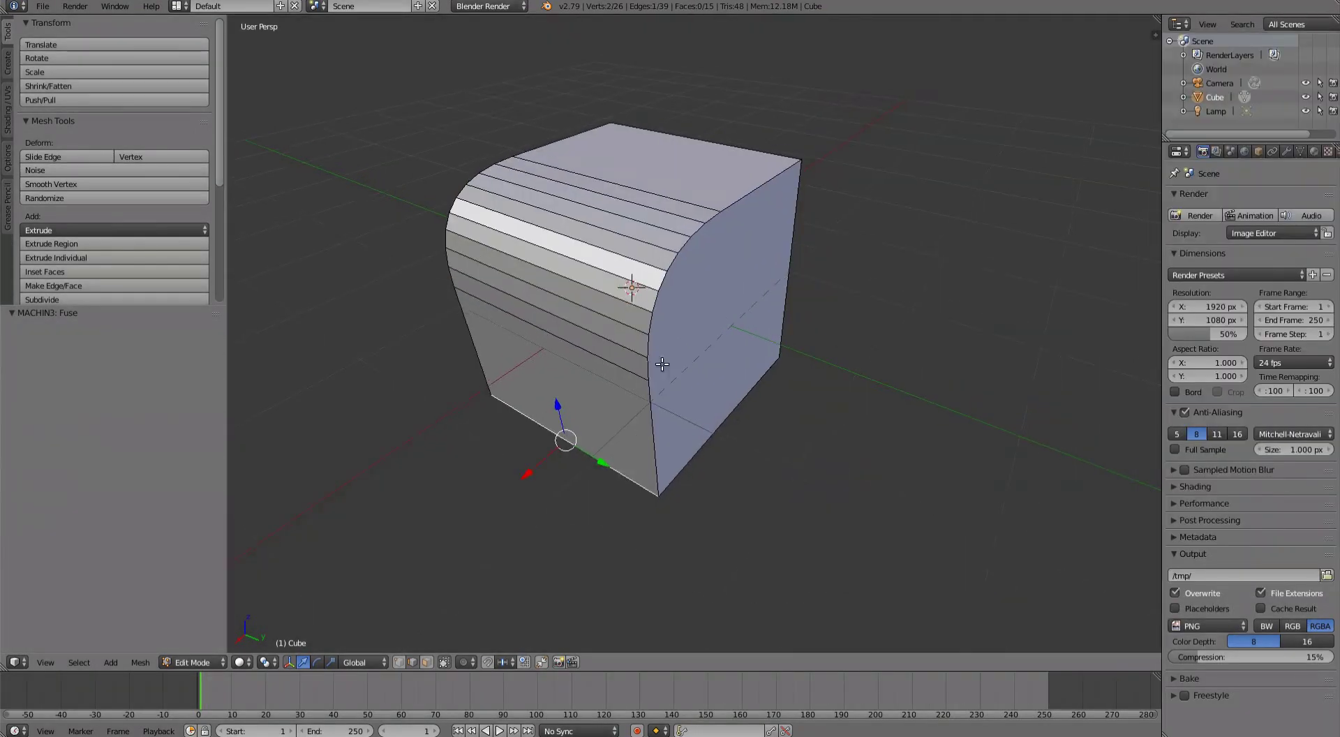
ctrl+right_click(640, 397)
key(ctrl+b)
click(872, 279)
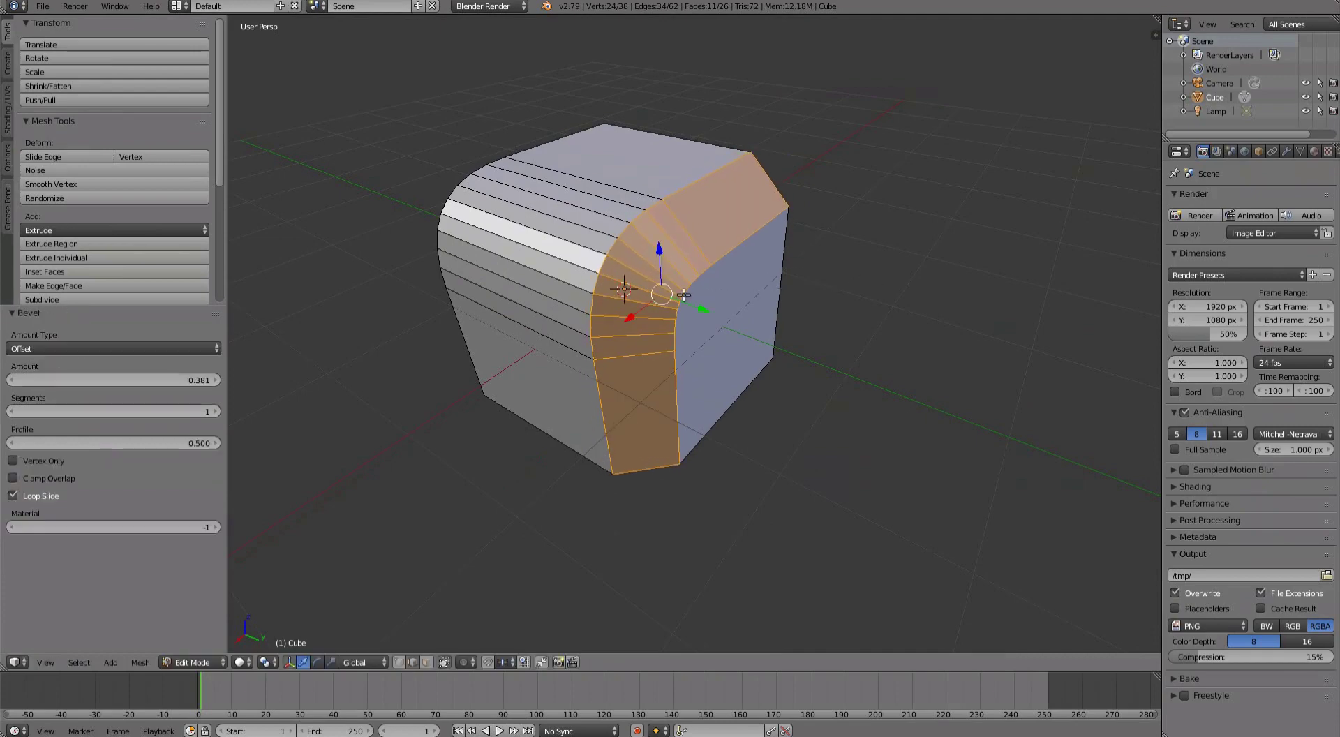
middle_drag(873, 278, 759, 293)
Fuse the new side bevel and show the Fuse settings in a popup beside the cube.
key(y)
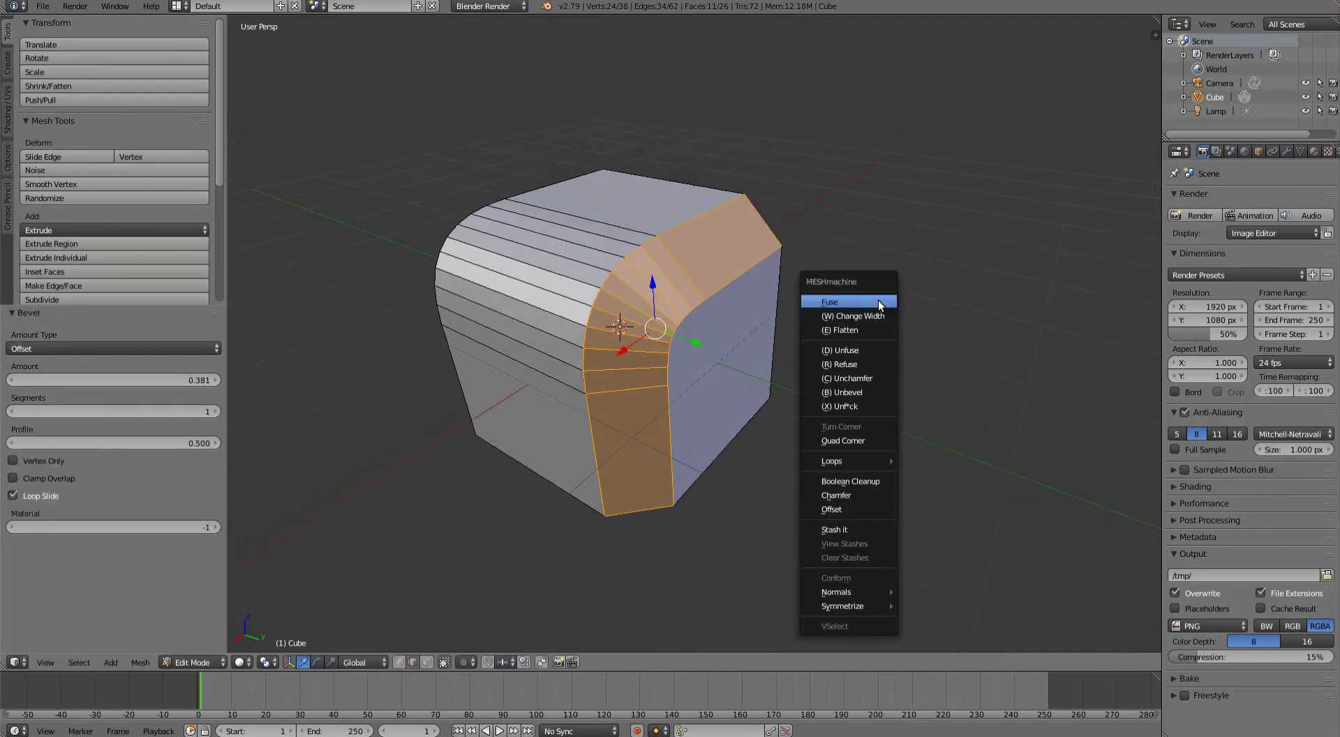
click(836, 299)
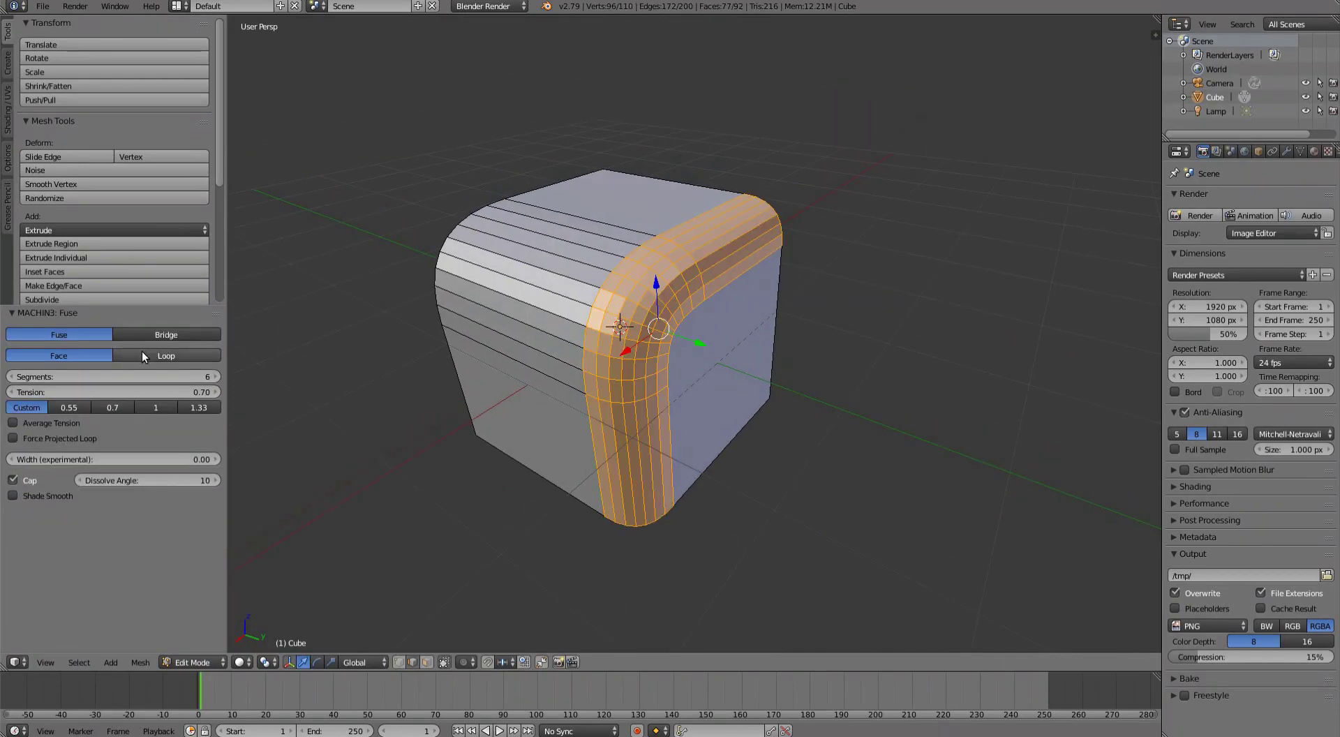
key(F6)
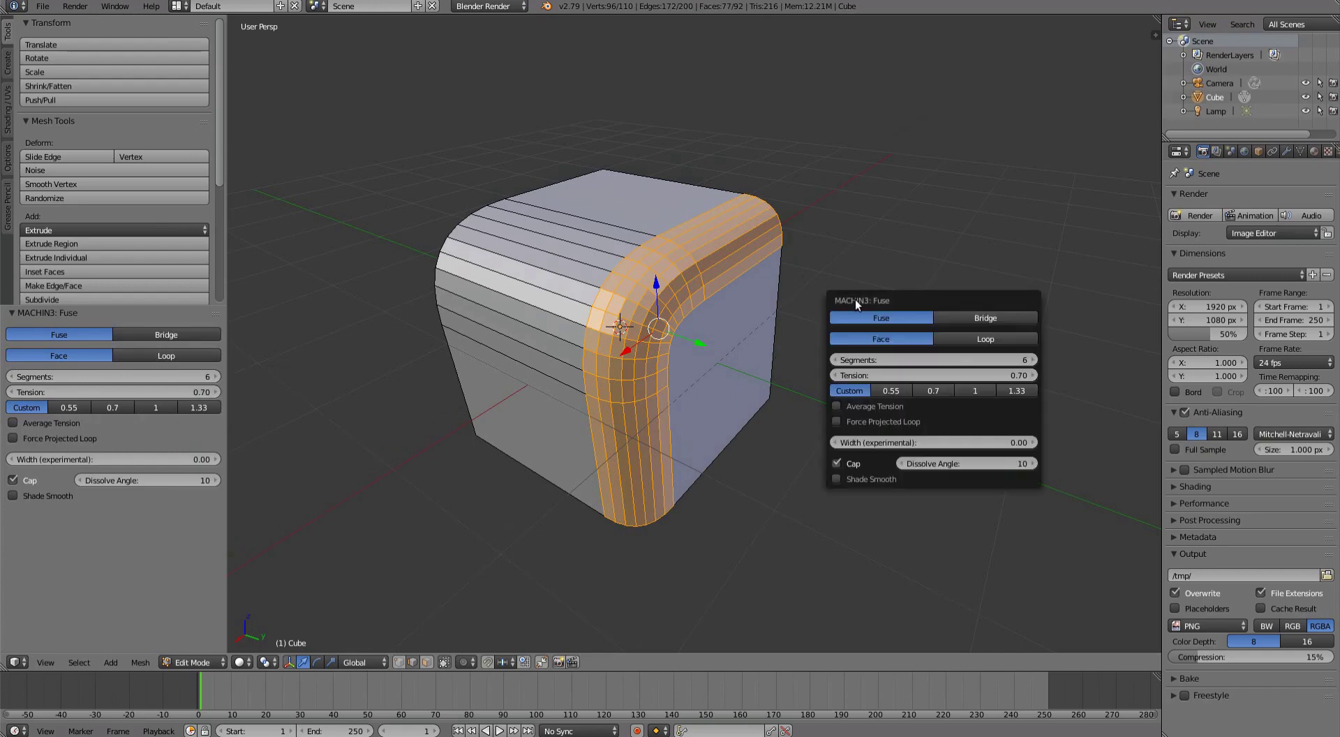
Set the fused side bevel to 7 segments with a tension of 0.64.
click(1033, 359)
click(1032, 360)
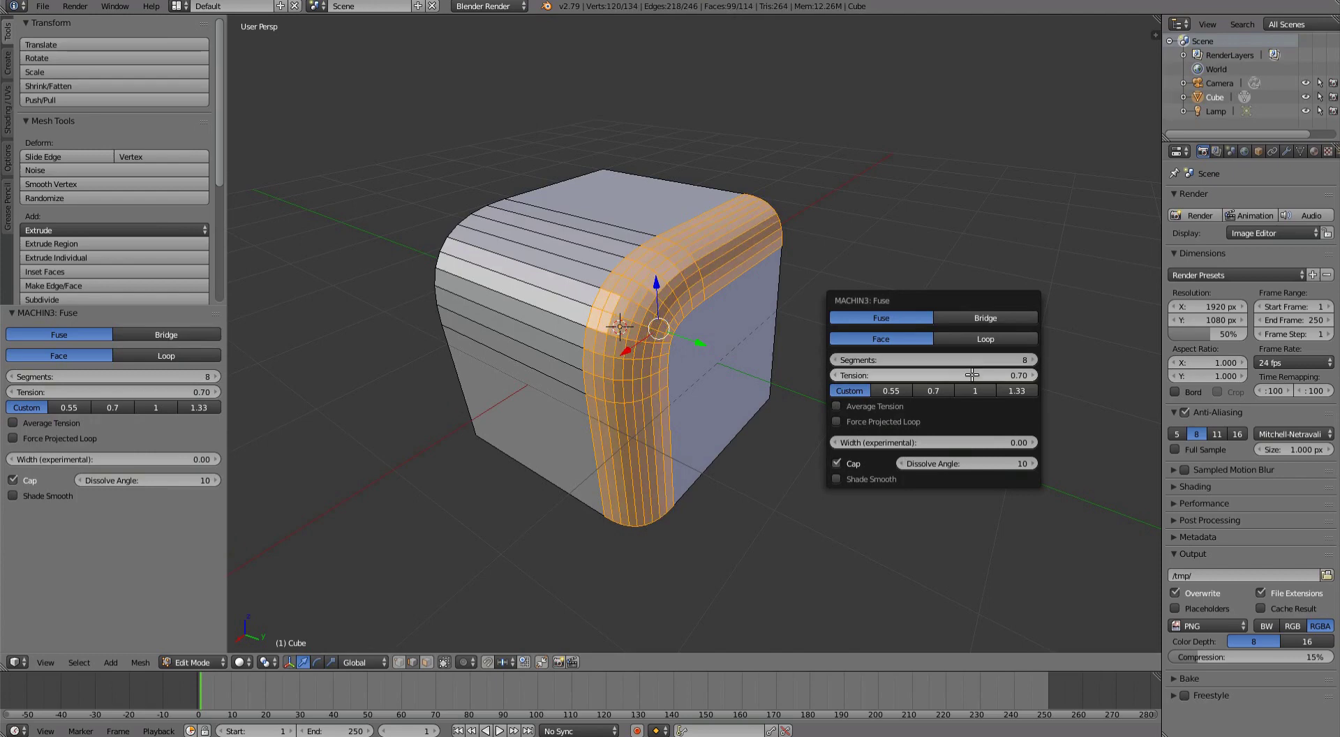
drag(942, 376, 923, 375)
drag(120, 381, 100, 382)
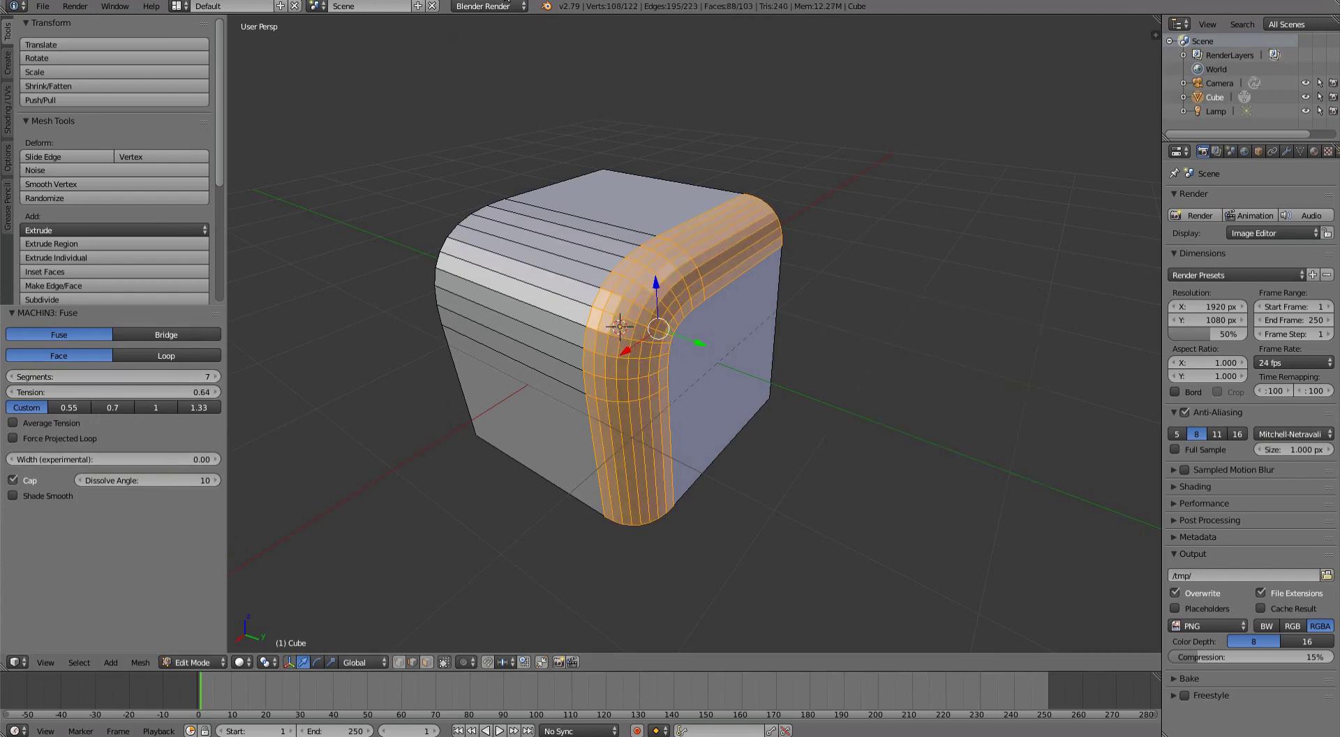
Set the Fuse behavior to Modal in the MESHmachine preferences and close the preferences window.
key(ctrl+alt+u)
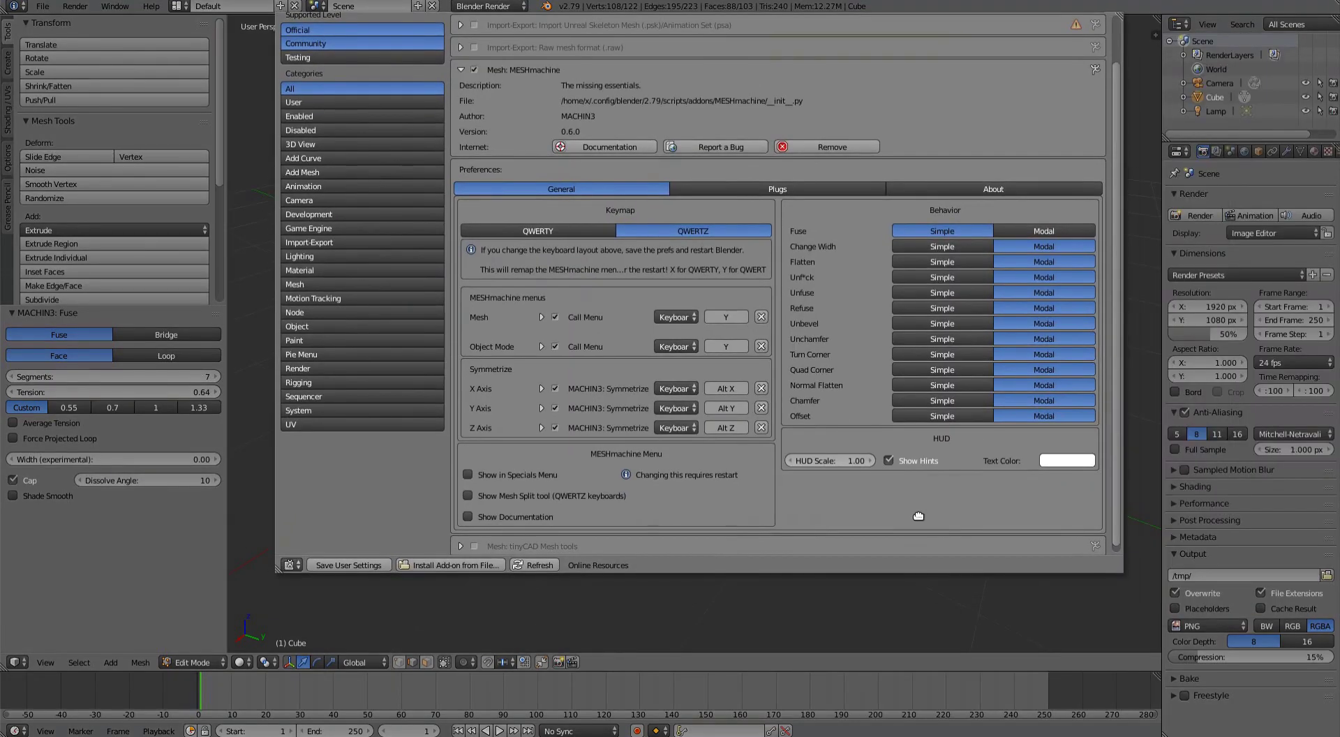
alt+drag(918, 516, 921, 517)
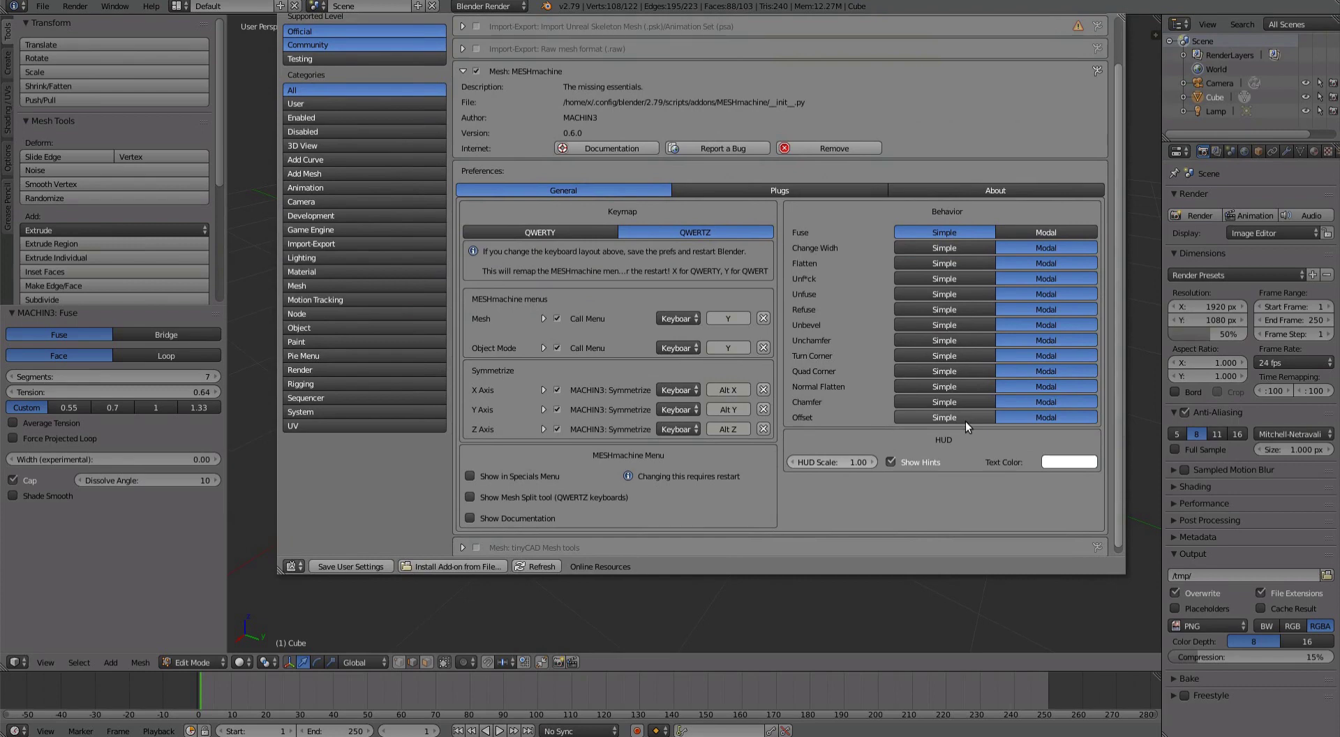
click(1048, 232)
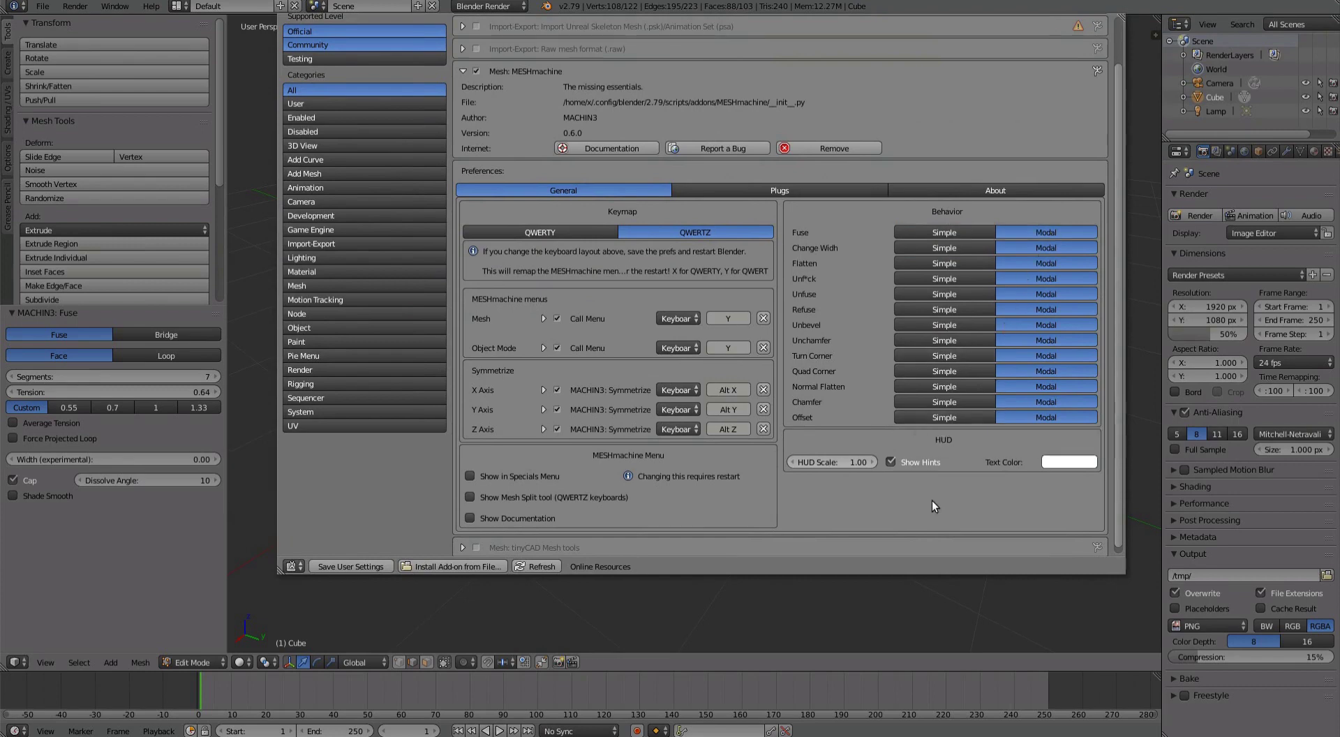
alt+drag(931, 500, 900, 513)
alt+right_drag(900, 513, 974, 534)
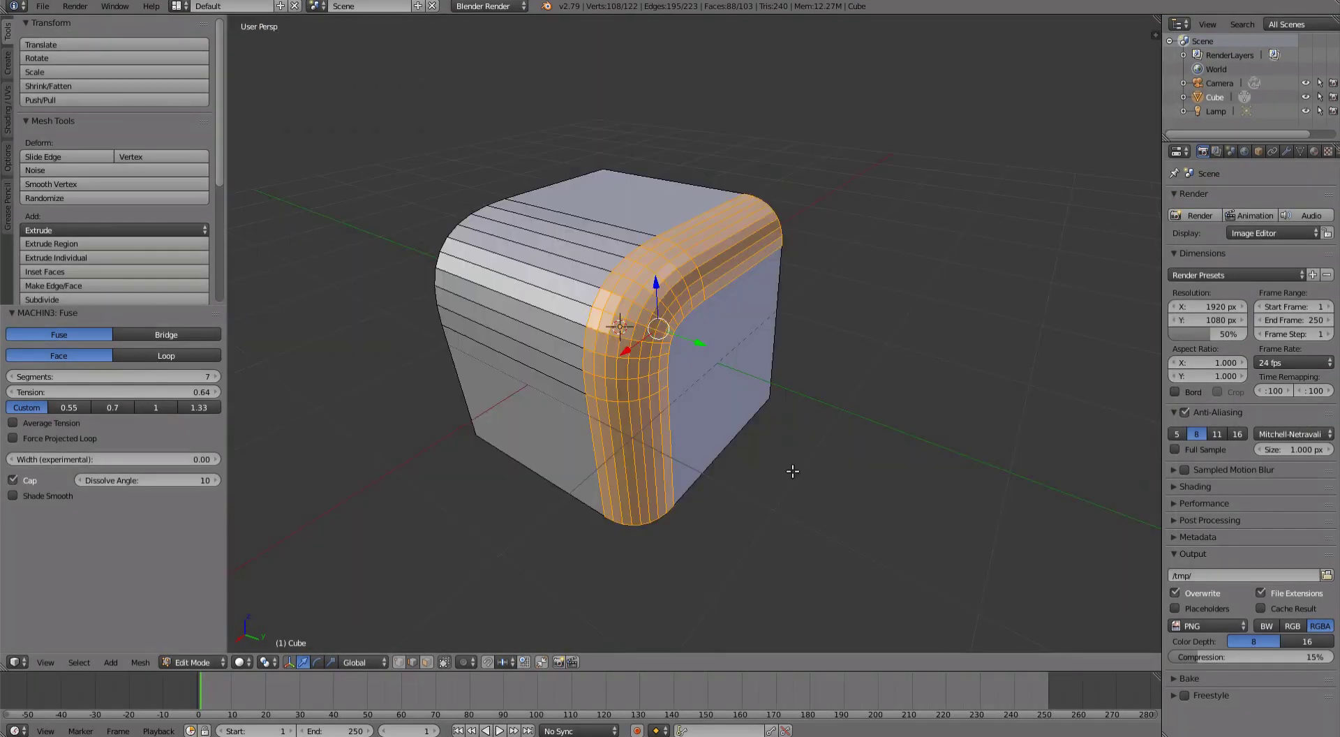
Bevel the edge path around the cube's opposite, still sharp side face by about 0.26.
middle_drag(768, 419, 896, 419)
key(Tab)
key(Tab)
right_click(903, 406)
ctrl+right_click(836, 203)
middle_drag(956, 353, 719, 359)
key(ctrl+b)
click(798, 400)
Preview the modal Fuse and its on-screen HUD on the new bevel, and cancel it.
middle_drag(797, 400, 812, 347)
key(y)
click(798, 334)
right_click(813, 348)
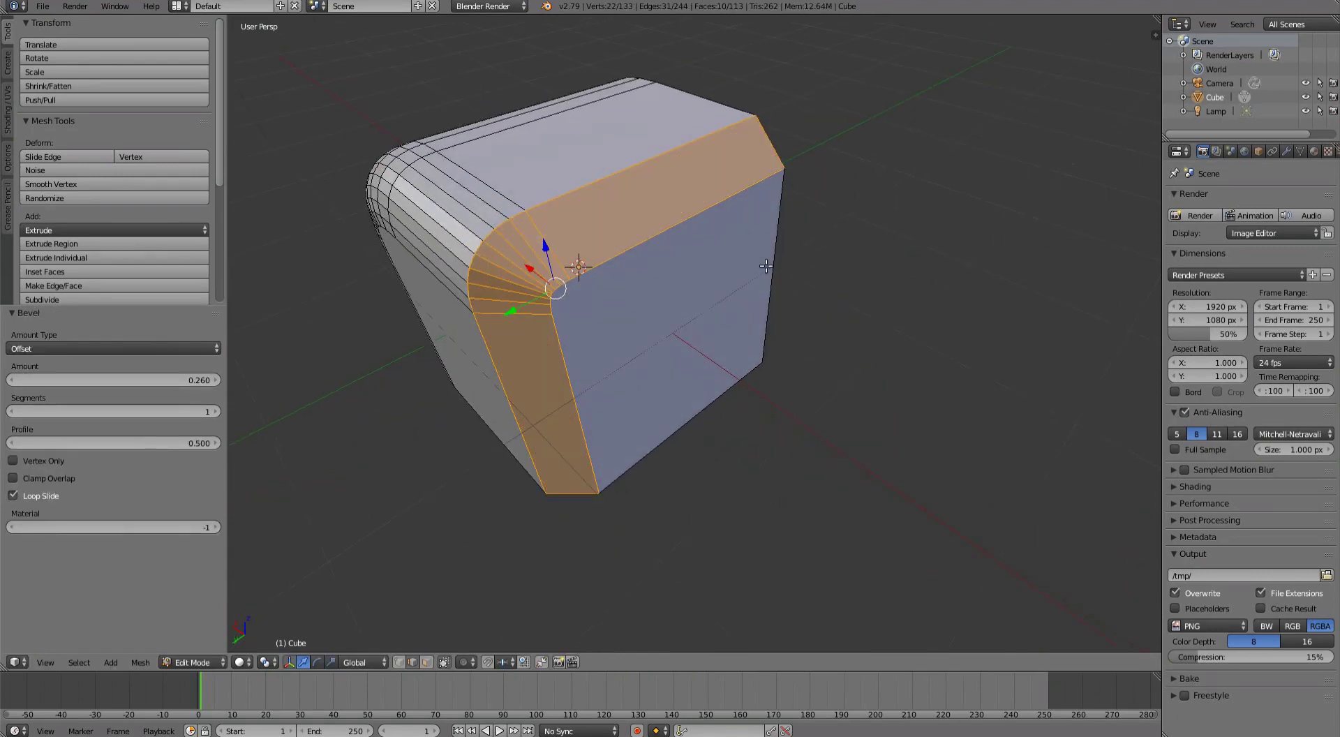
Set the MESHmachine HUD Scale to 2 and preview Fuse on the beveled faces, cancelling it.
key(ctrl+alt+u)
mouse_move(895, 491)
mouse_down()
mouse_move(914, 491)
mouse_move(877, 493)
mouse_up()
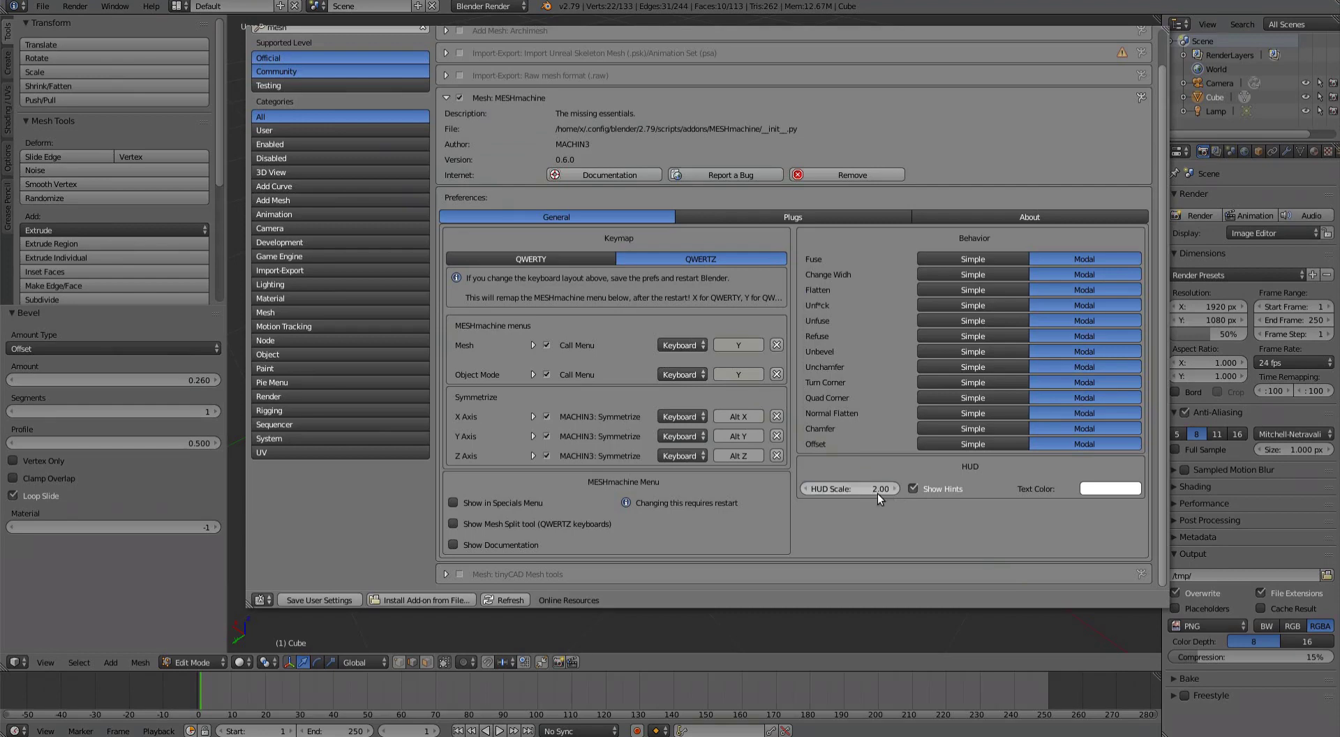
key(alt+F4)
middle_drag(599, 278, 498, 227)
key(y)
key(f)
right_click(527, 272)
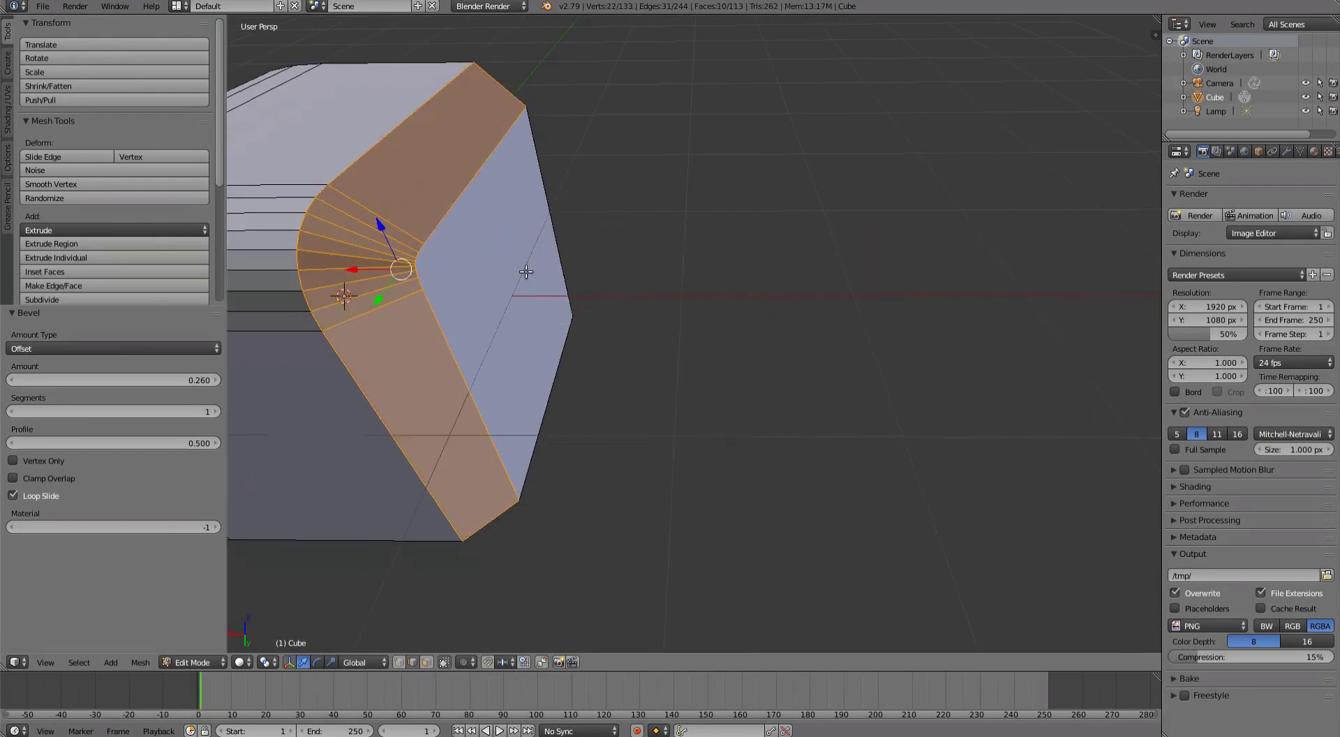
Deselect the whole mesh and set the MESHmachine HUD Scale to 1.
middle_drag(526, 272, 715, 312)
key(a)
key(alt+Tab)
click(860, 494)
text(1)
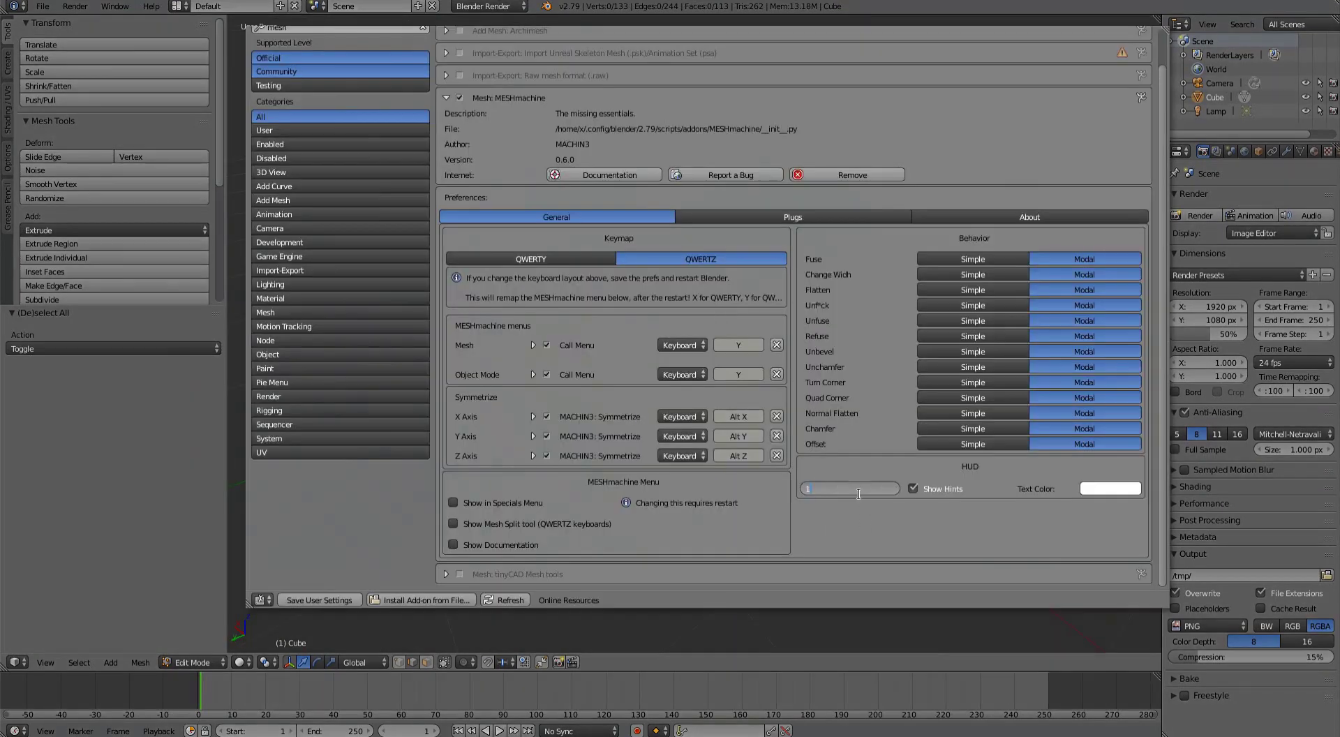
Set Blender's interface display scale to 2 in the user preferences.
alt+drag(492, 124, 496, 215)
scroll(411, 183, up, 2)
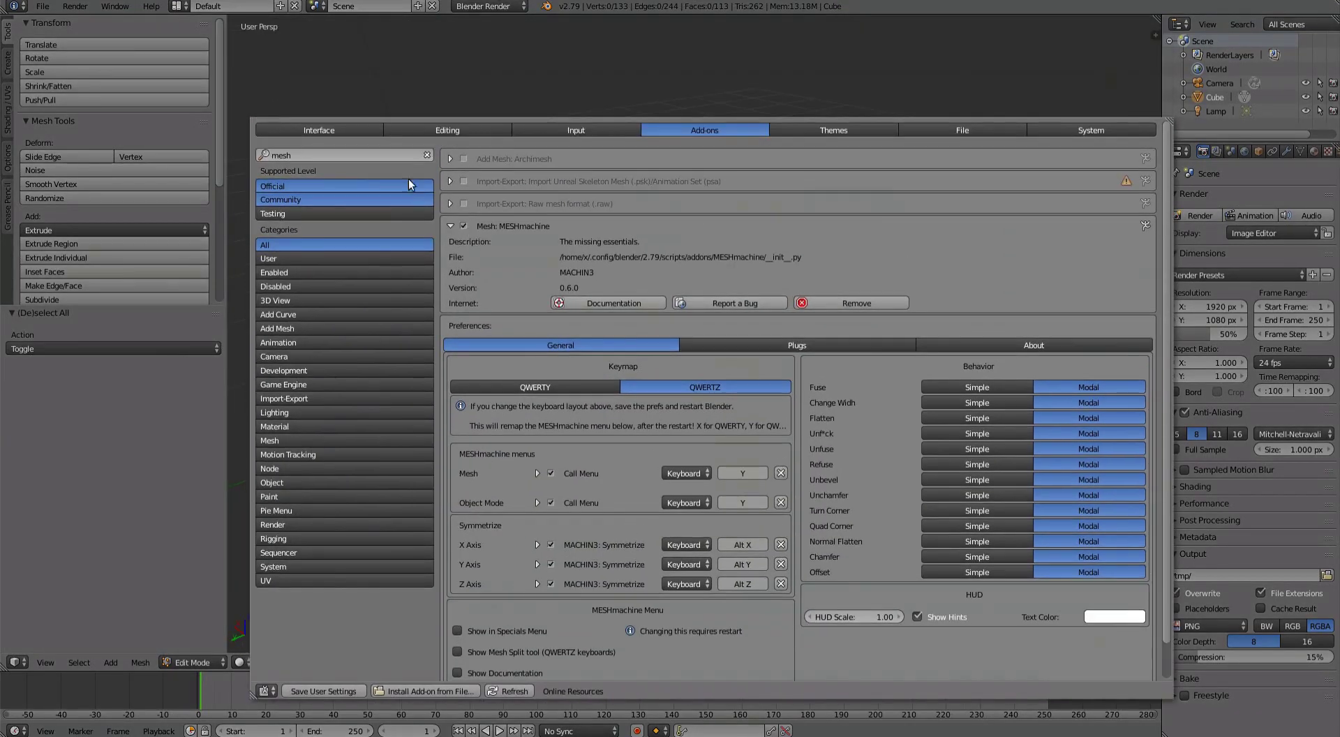
click(342, 131)
click(459, 169)
text(2)
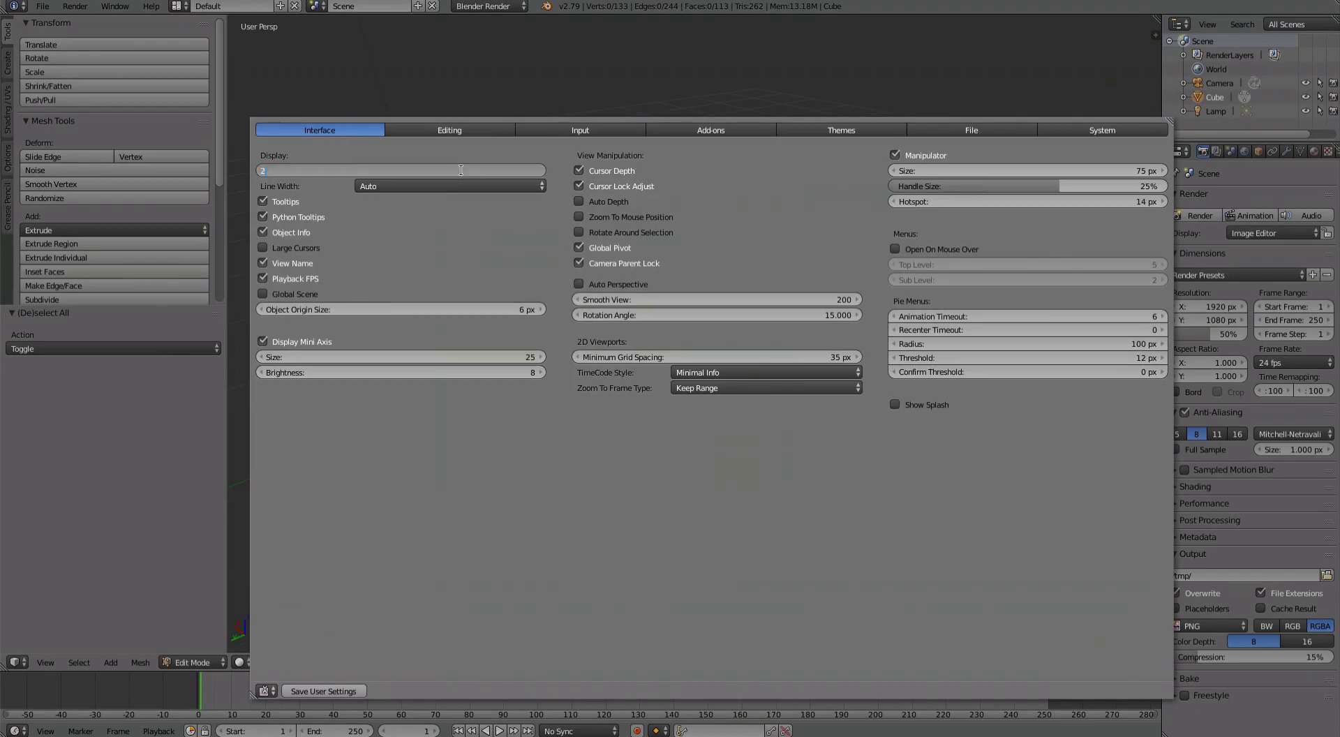
key(Return)
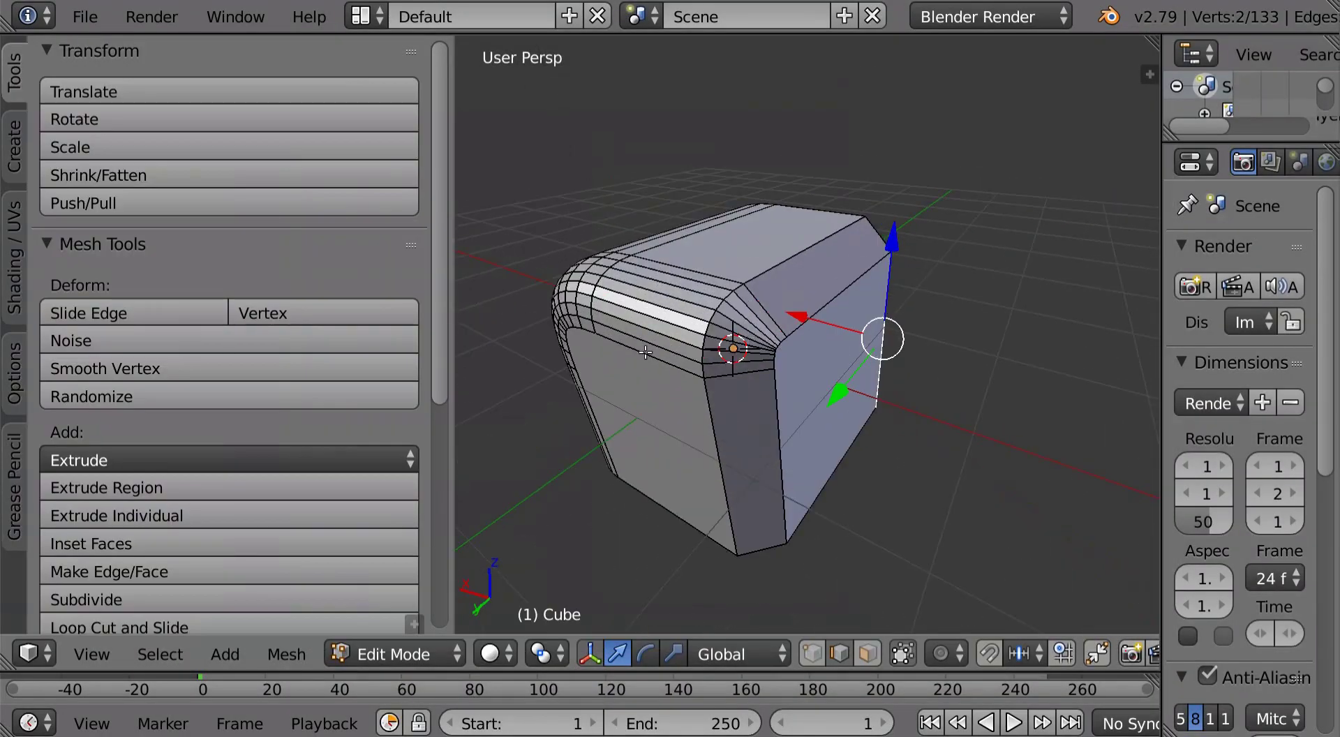
Switch to face selection and select the strip of beveled faces around the cube's side.
key(ctrl+Tab)
click(700, 378)
right_click(727, 403)
ctrl+right_click(797, 294)
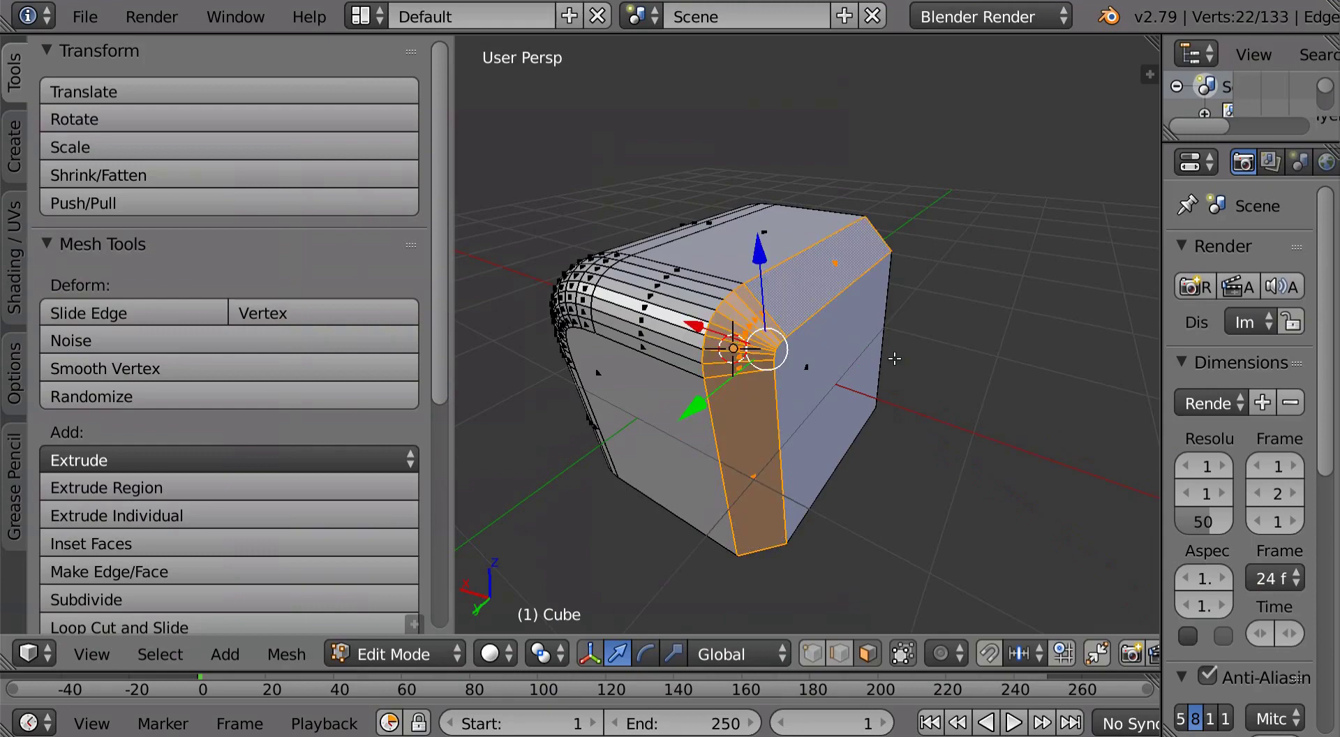
Preview Fuse on the selected faces at the enlarged interface scale and cancel it.
shift+middle_drag(894, 359, 880, 331)
key(y)
key(f)
key(Escape)
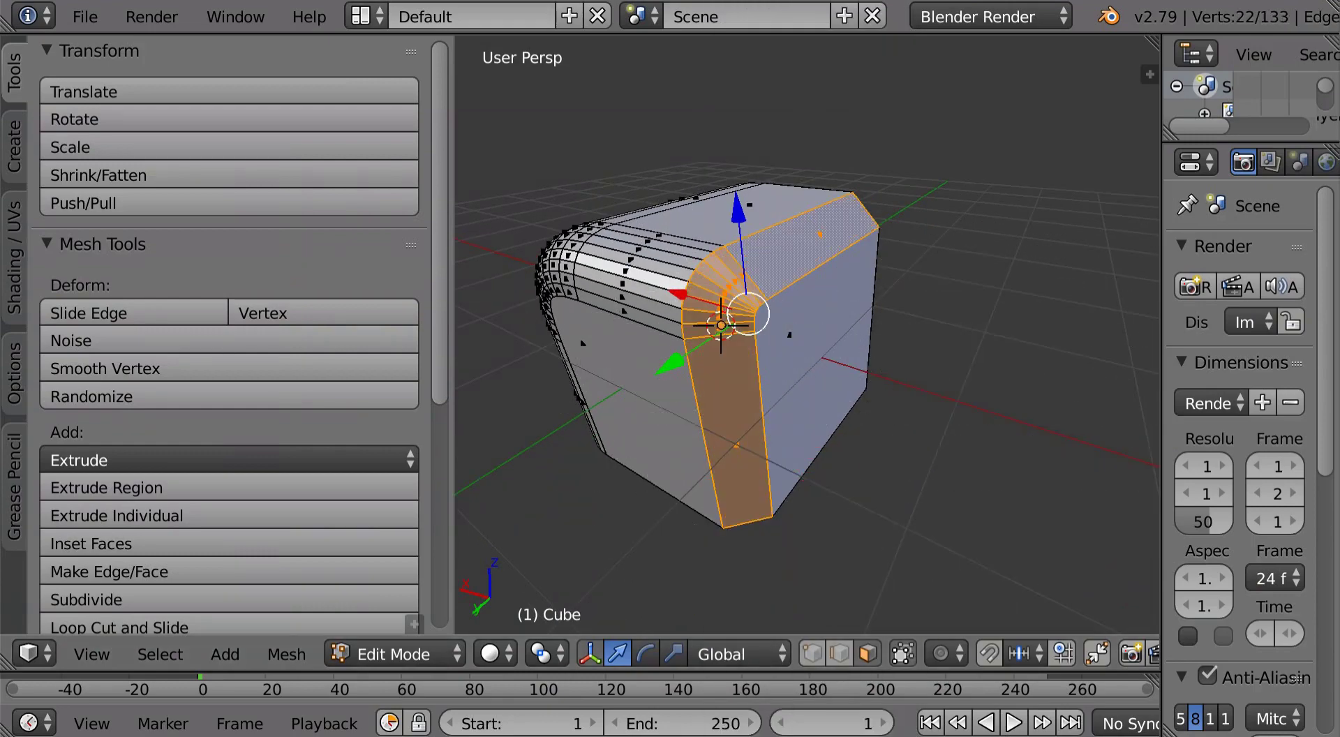
Set Blender's interface display scale back to 1 in the user preferences.
key(ctrl+alt+u)
click(722, 140)
scroll(723, 305, down, 3)
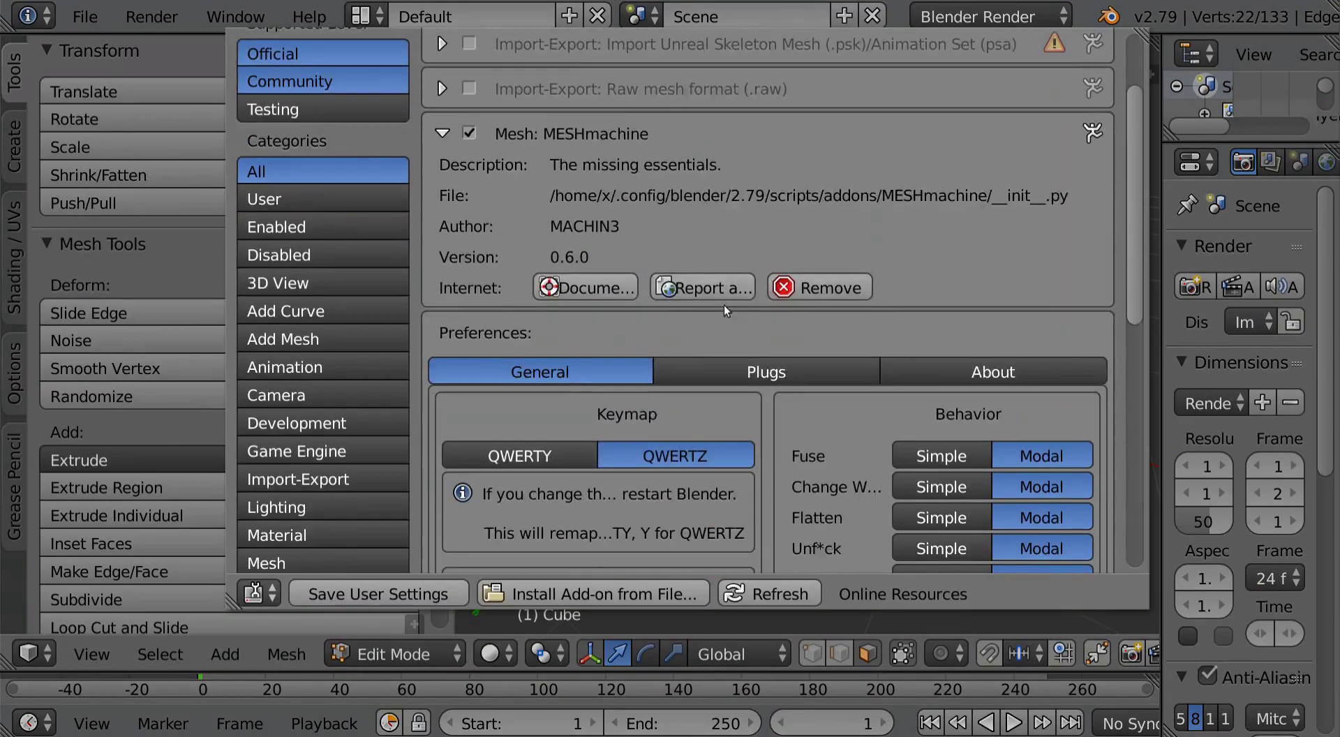
scroll(767, 349, down, 8)
scroll(805, 339, up, 3)
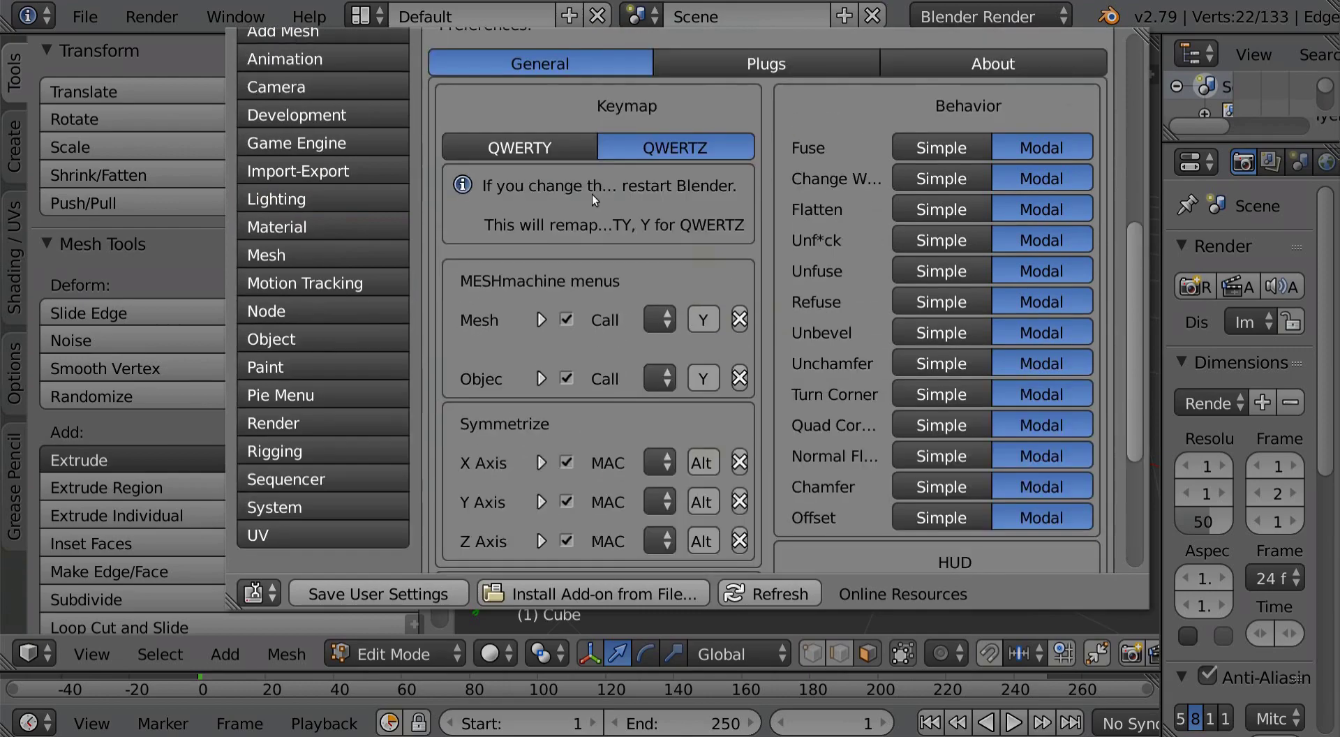
scroll(591, 194, up, 6)
click(341, 55)
click(443, 138)
text(1)
key(Return)
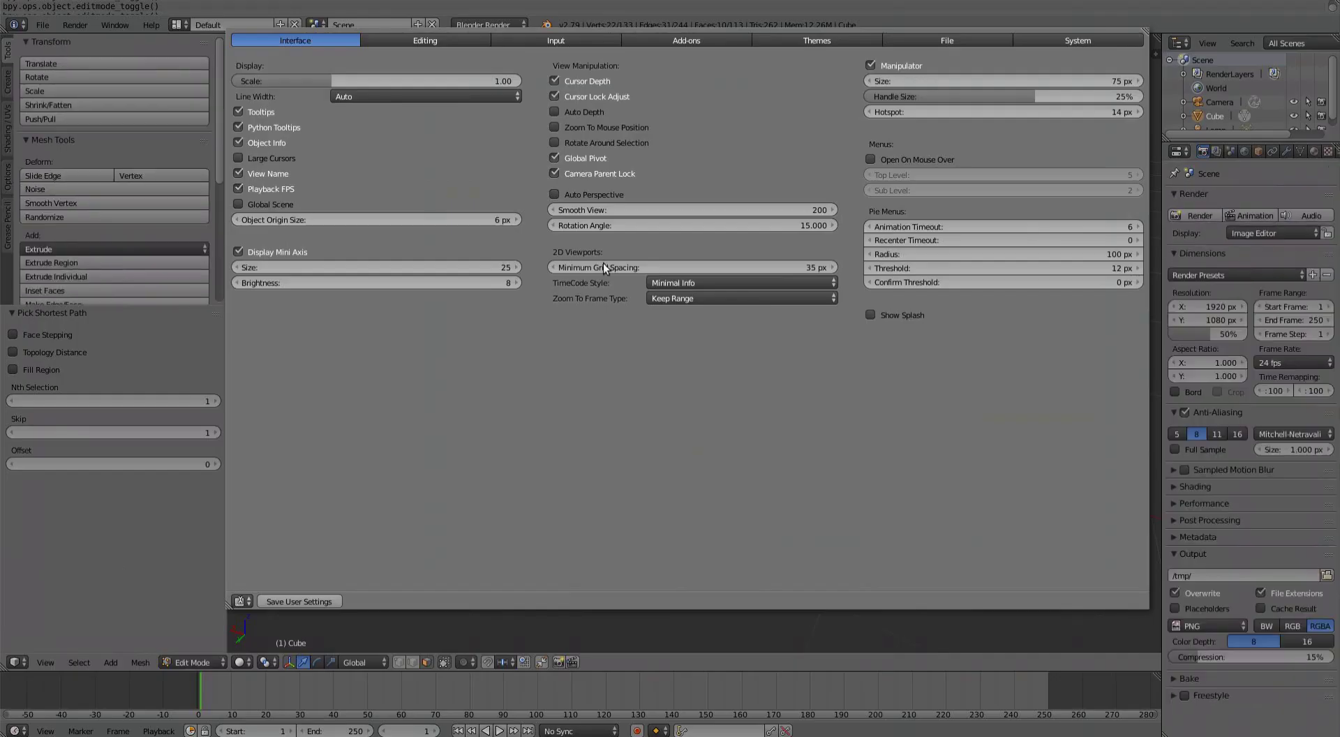
Bring back the add-on preferences, and preview Fuse with its HUD hints on the selected faces, cancelling it.
click(668, 40)
scroll(930, 457, down, 2)
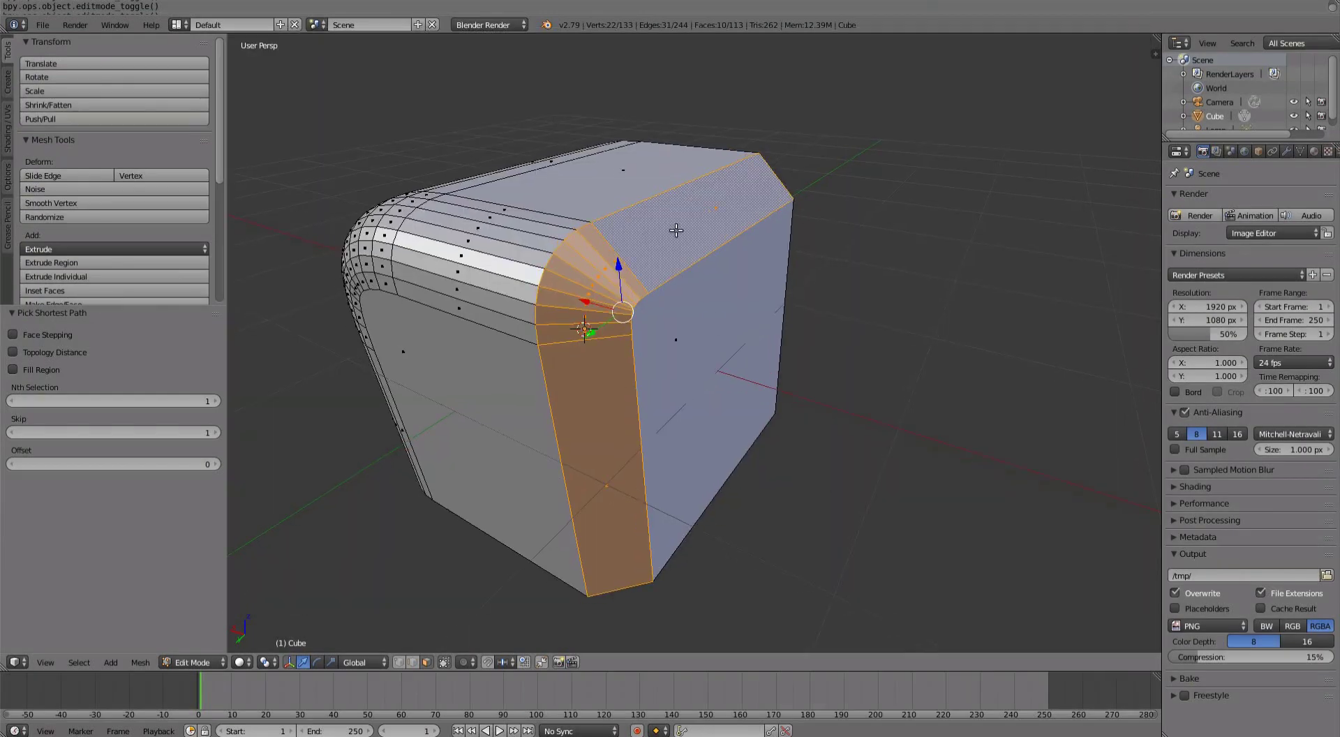
key(y)
click(778, 387)
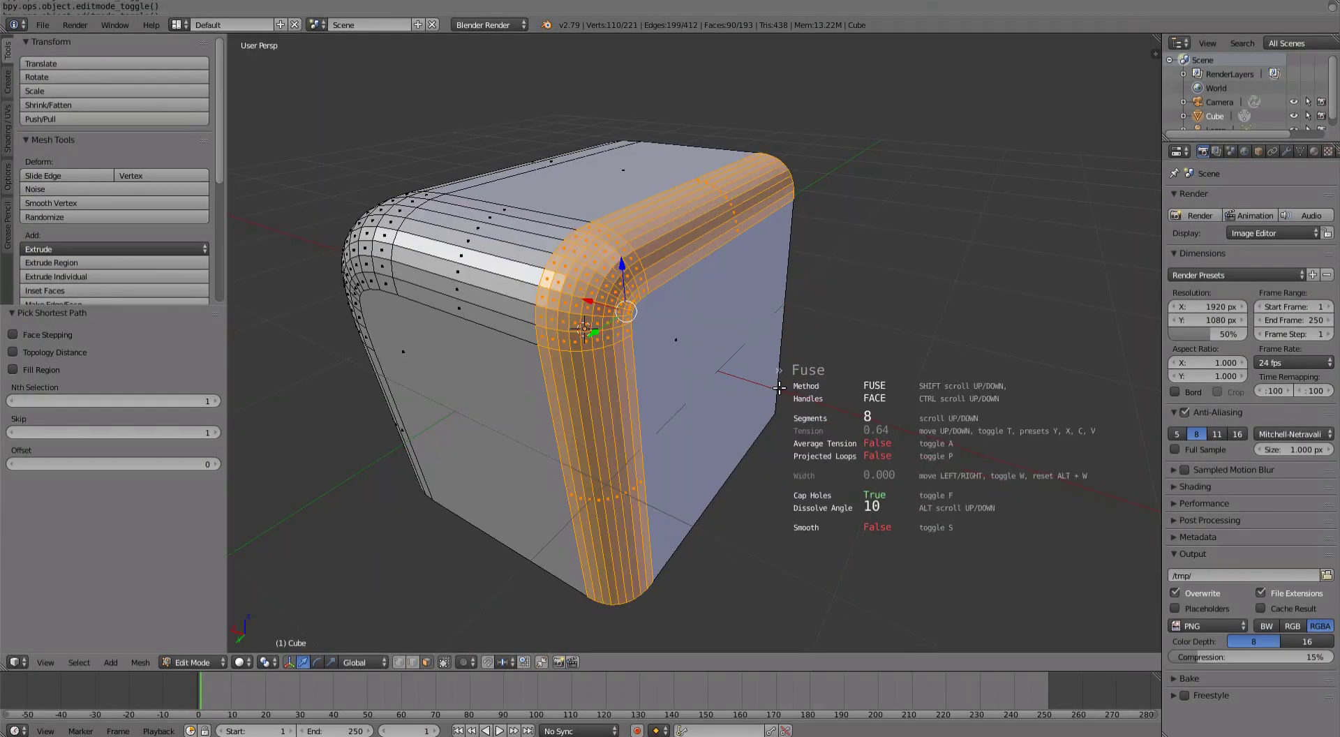
right_click(789, 390)
Turn off Show Hints for the MESHmachine HUD and preview Fuse without hints, cancelling it.
key(ctrl+alt+u)
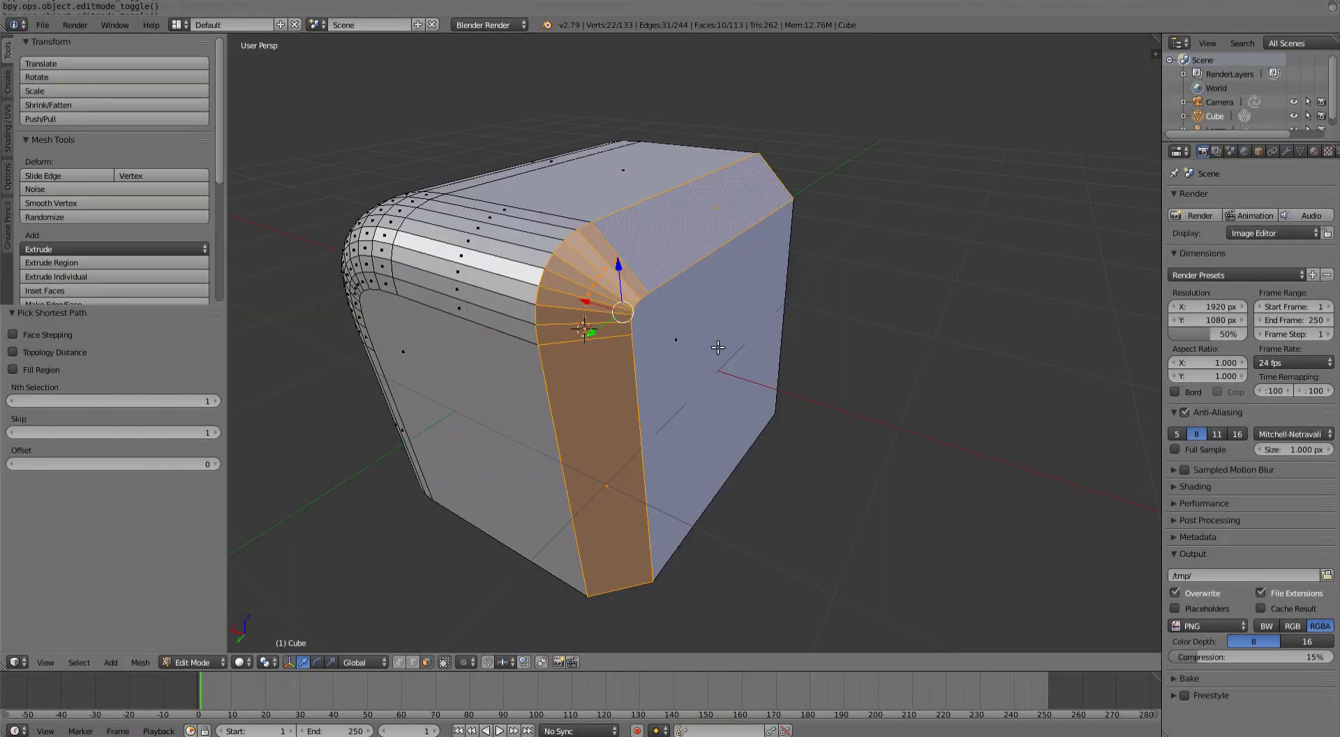
key(y)
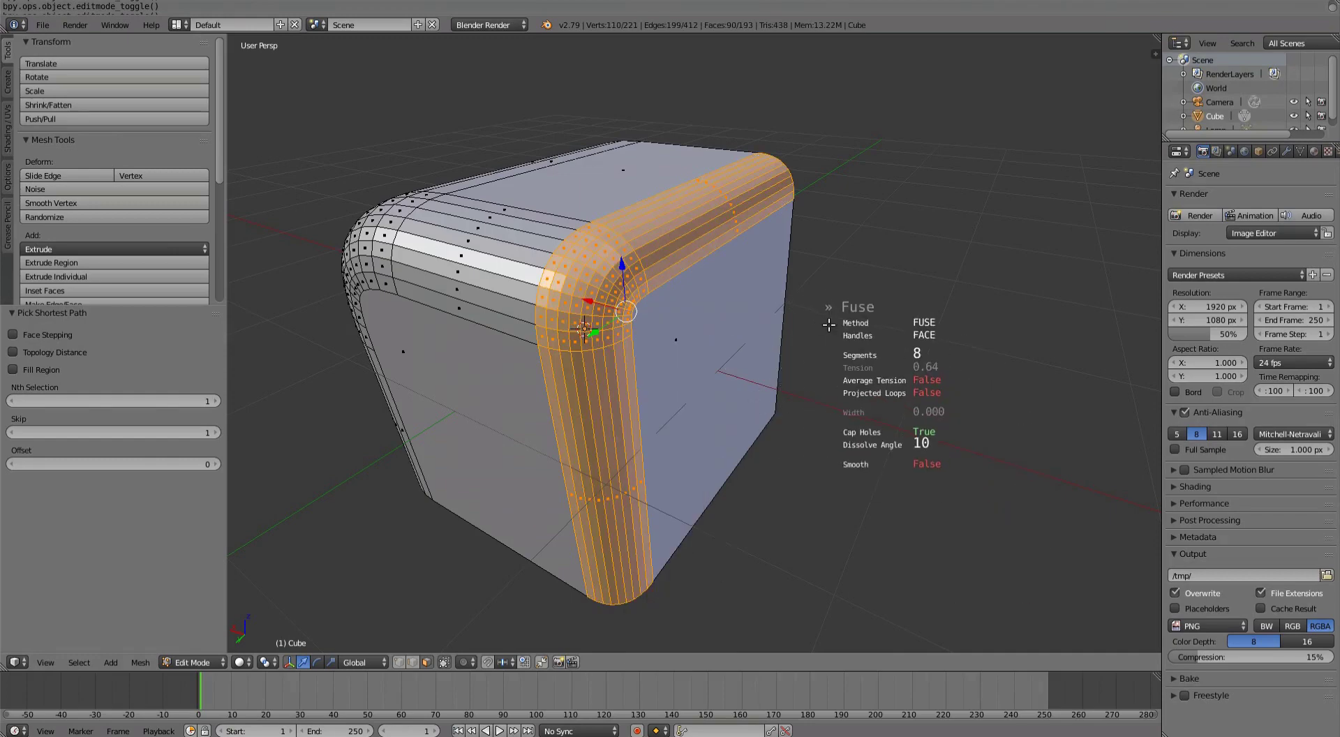
key(Escape)
Show the Plugs settings in the MESHmachine add-on preferences.
key(ctrl+alt+u)
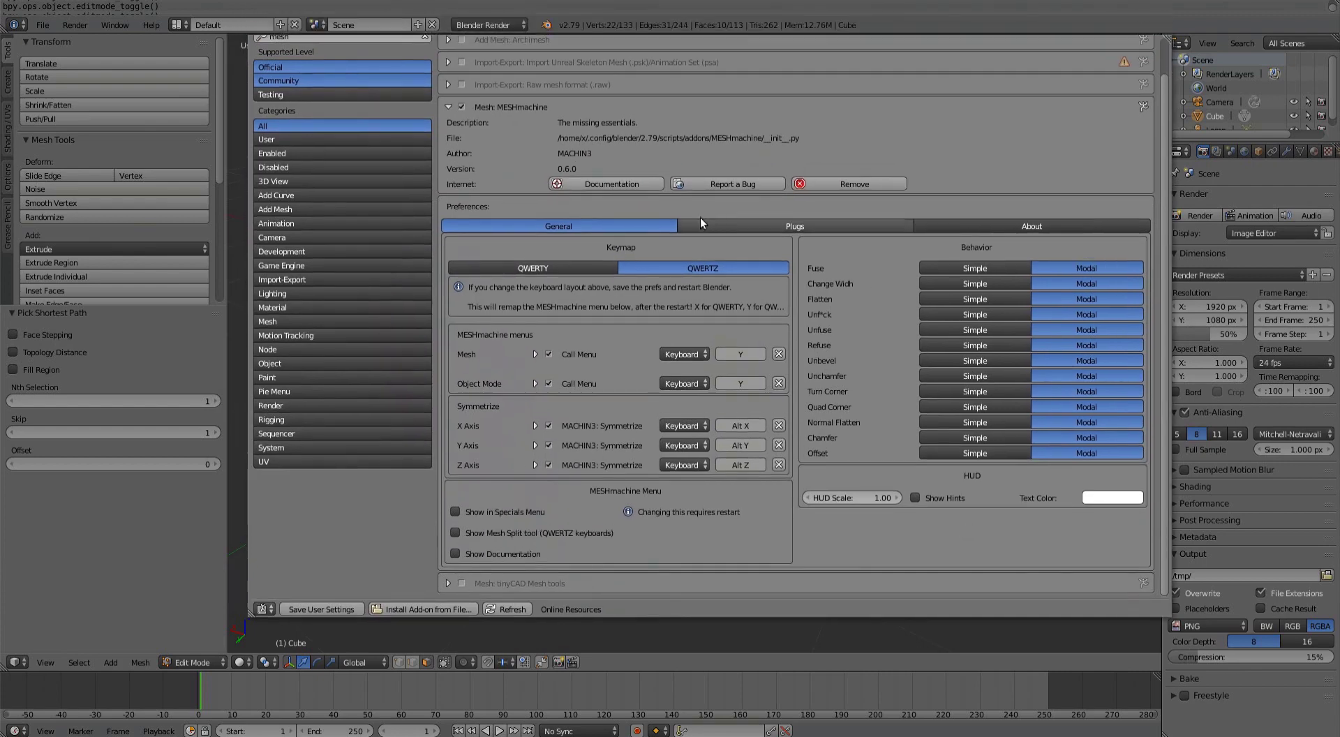
click(795, 228)
super+drag(819, 461, 814, 473)
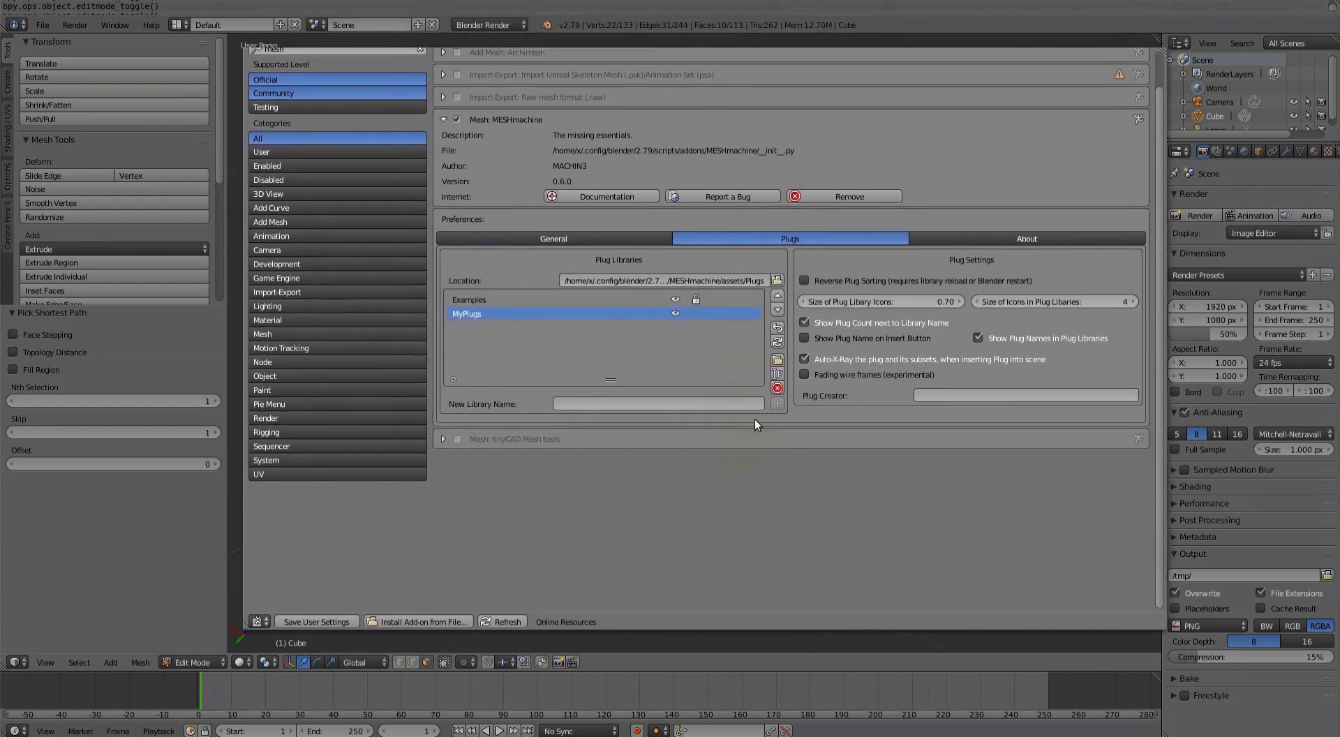